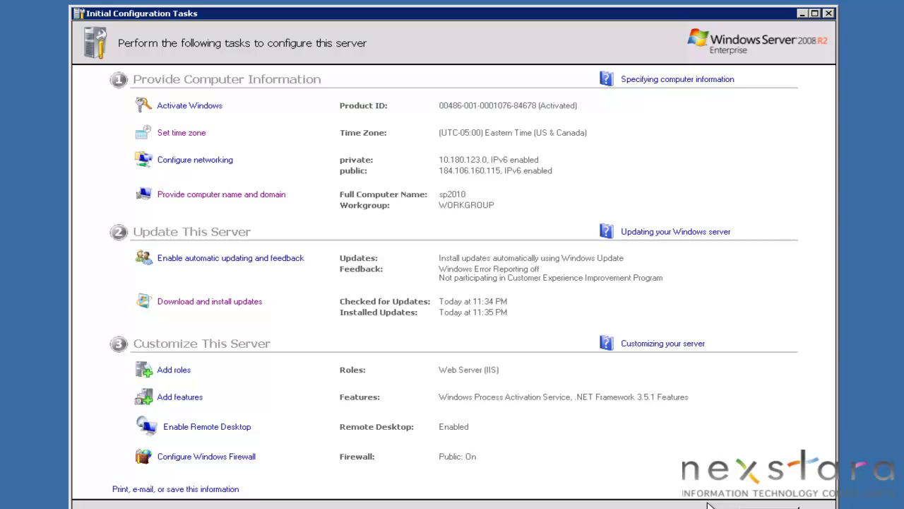
Look over the SQL Server 2008 R2 and SharePoint Server 2010 trial download pages in the browser
click(798, 507)
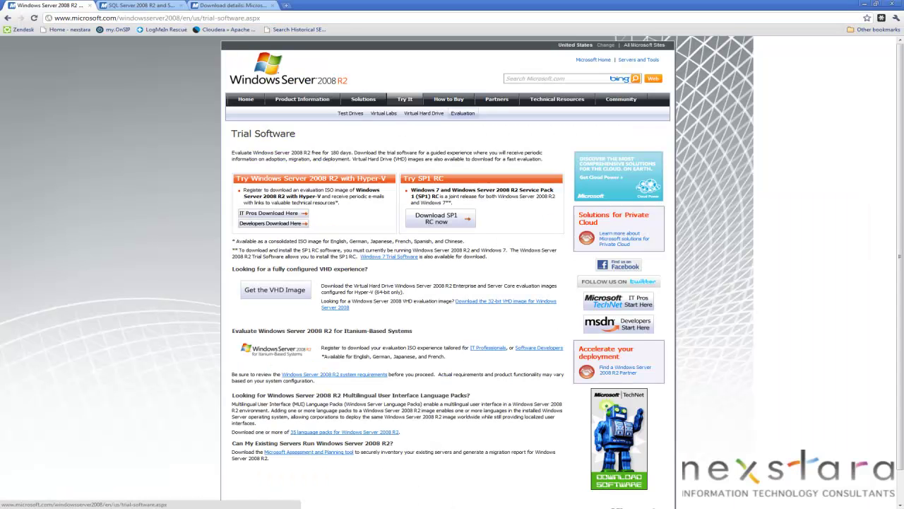
click(185, 19)
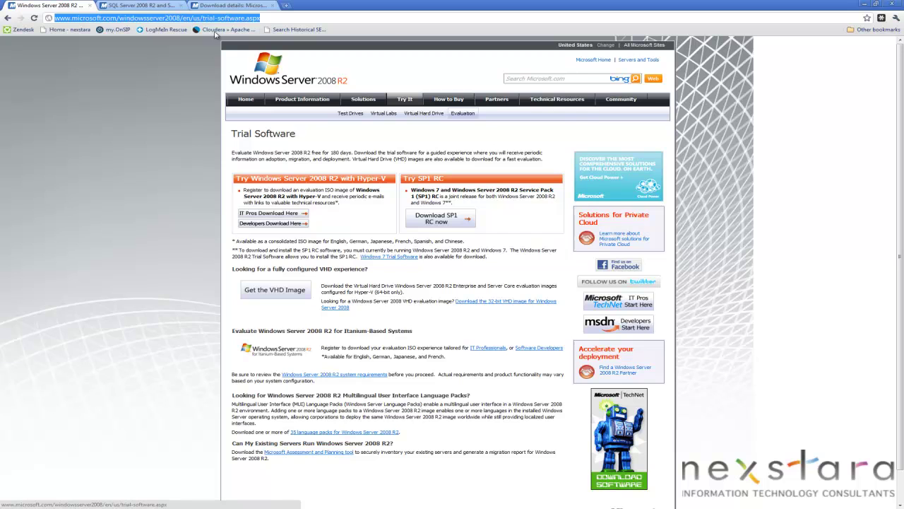
mouse_move(296, 113)
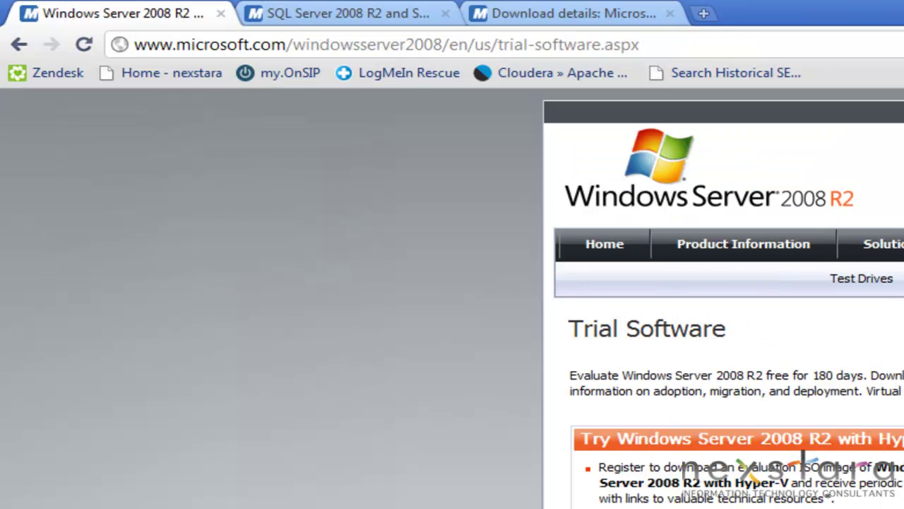
click(343, 14)
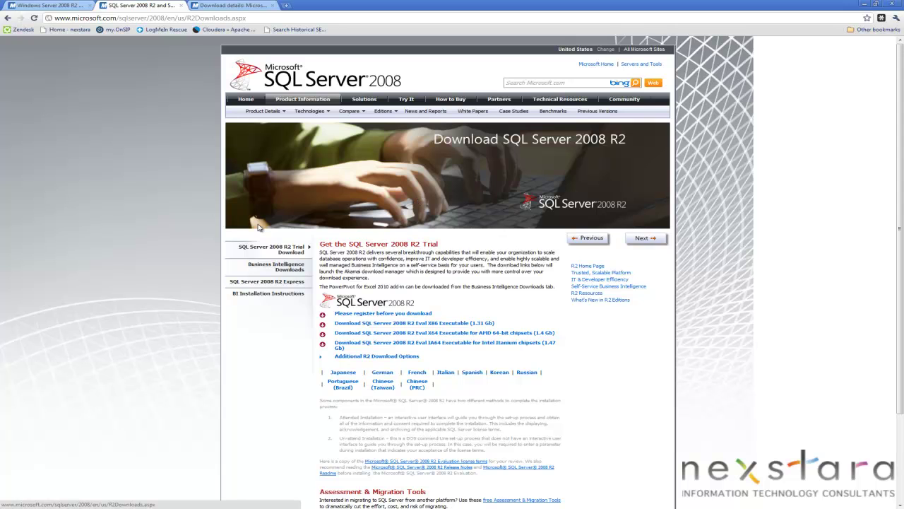
click(209, 10)
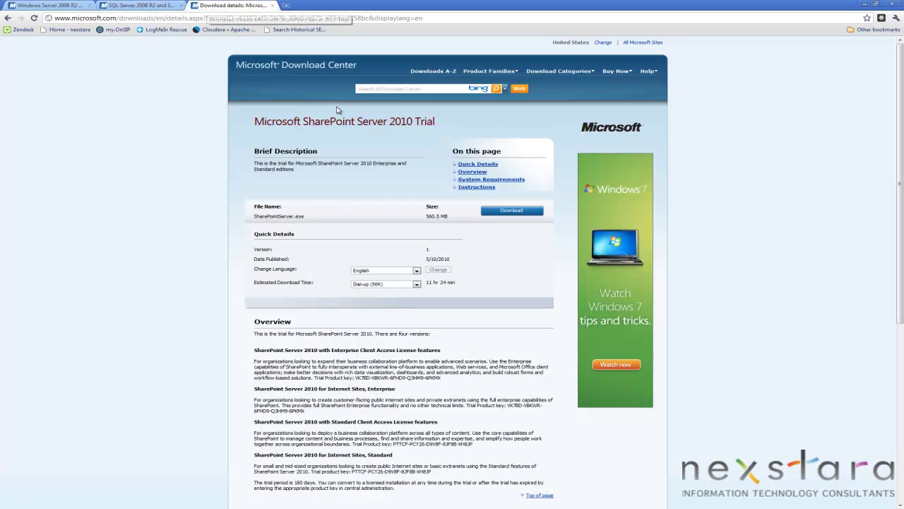
drag(282, 121, 403, 125)
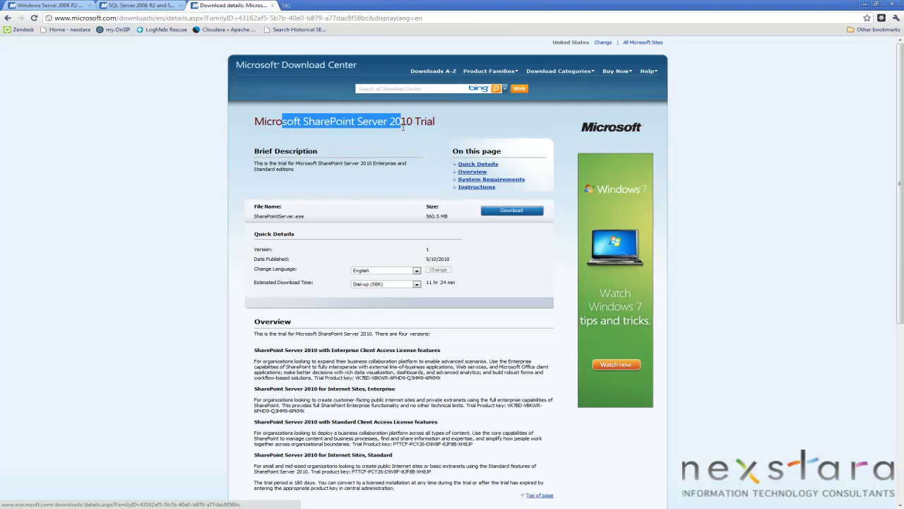
click(171, 122)
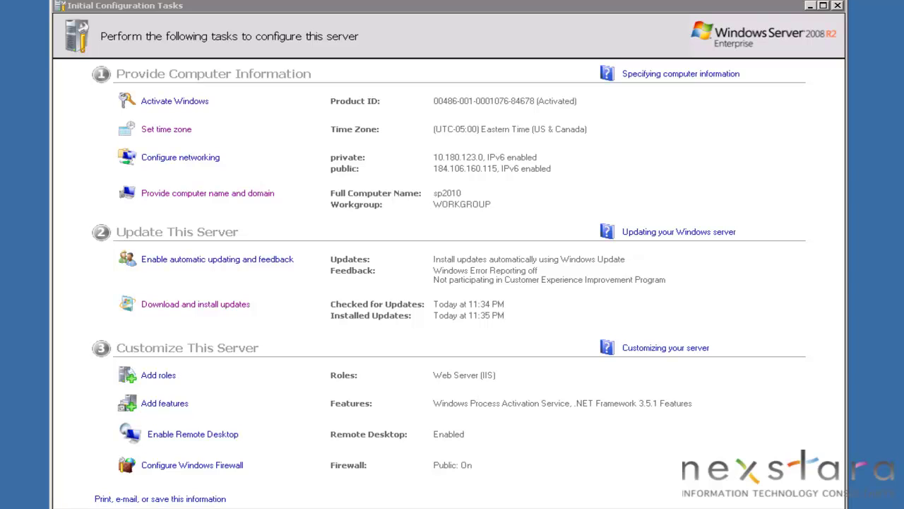
Run dcpromo to launch the Active Directory Domain Services Installation Wizard
key(super)
click(324, 399)
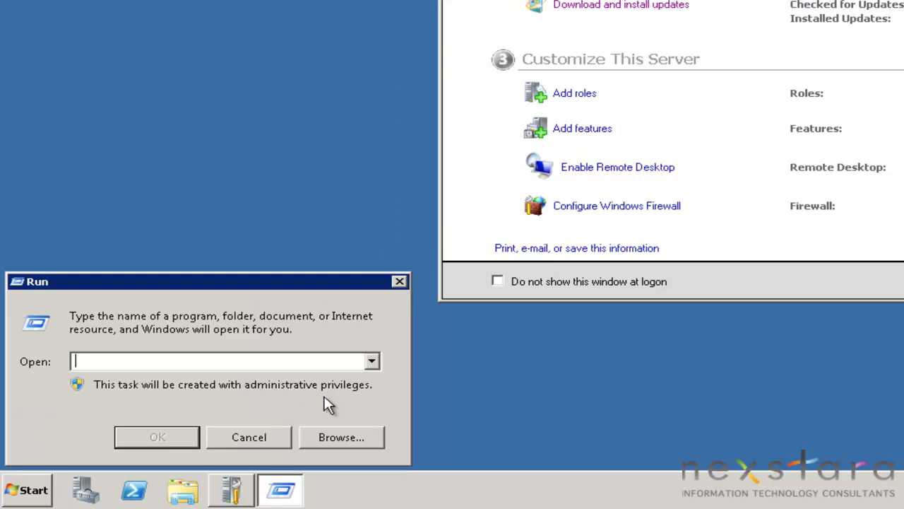
text(dcpromo)
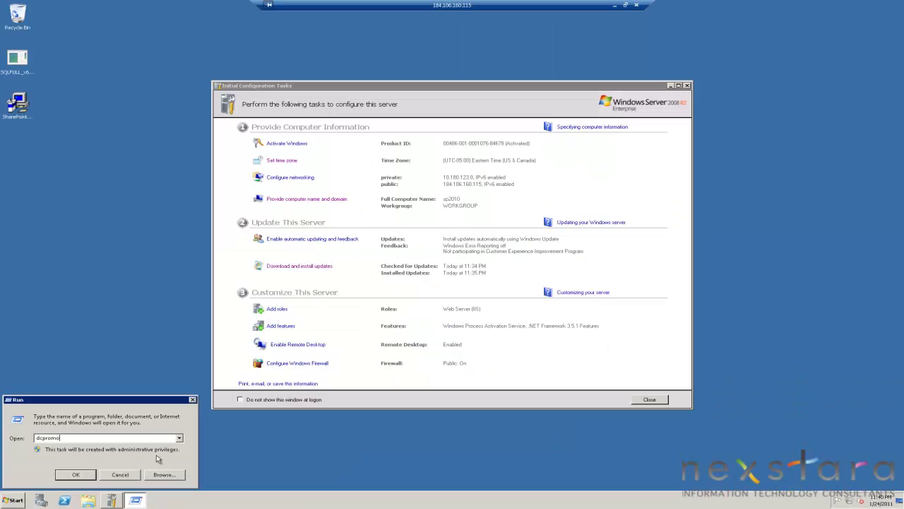
key(Return)
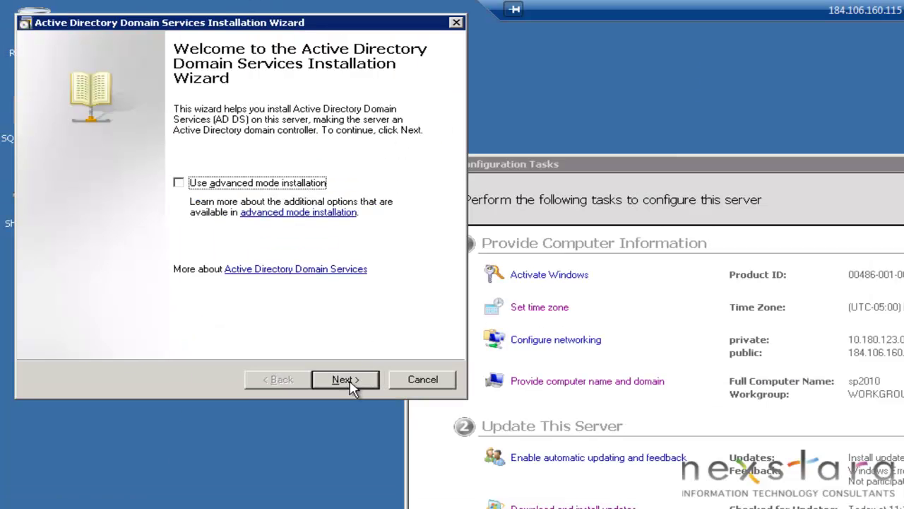
Choose to create a new domain in a new forest named nexstara.local
click(181, 198)
click(353, 385)
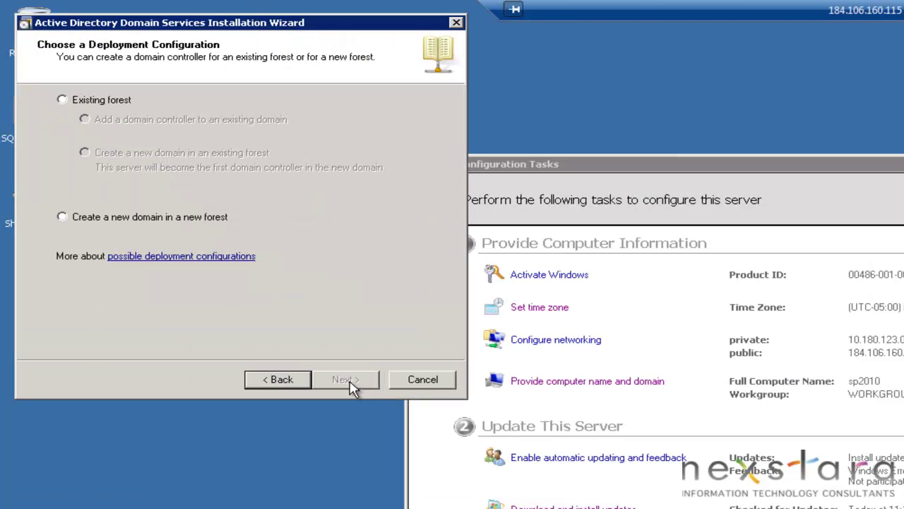
click(173, 219)
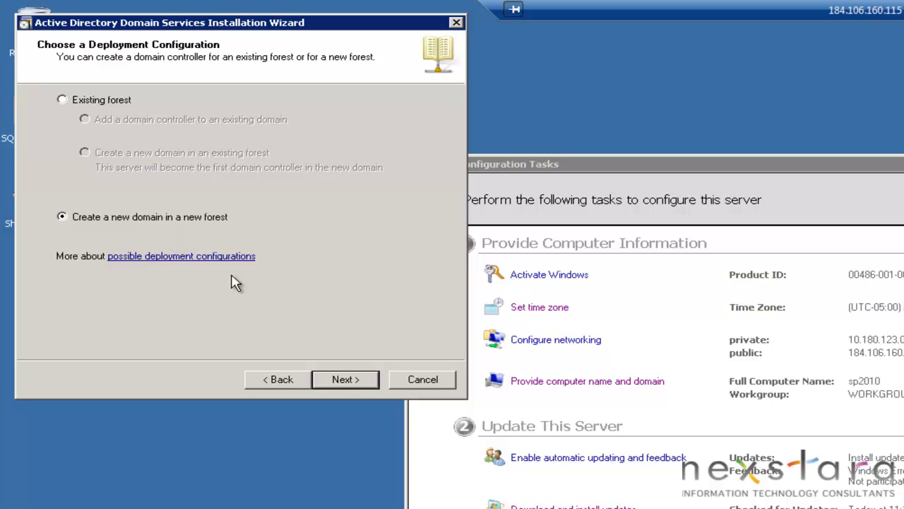
click(346, 385)
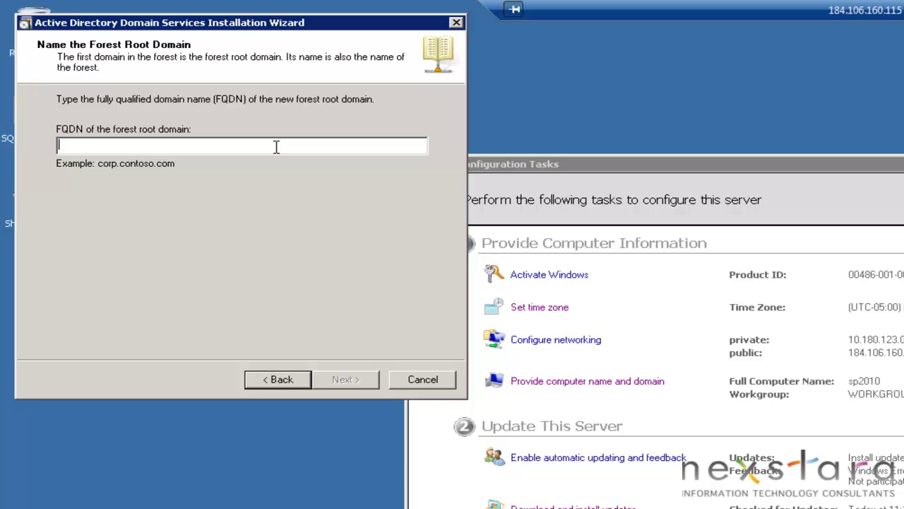
text(nexstara)
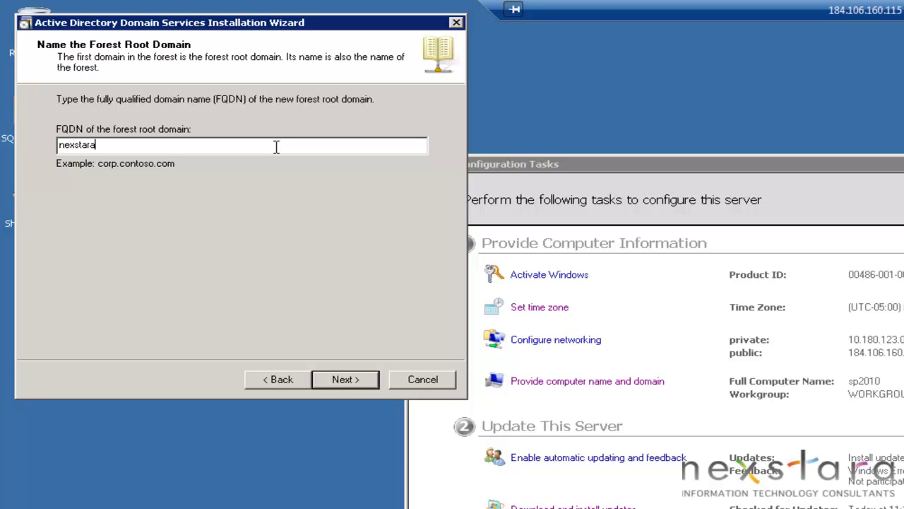
text(.com)
key(BackSpace)
key(BackSpace)
key(BackSpace)
key(BackSpace)
text(.local)
double_click(127, 145)
click(94, 146)
drag(94, 146, 47, 136)
click(140, 147)
click(346, 383)
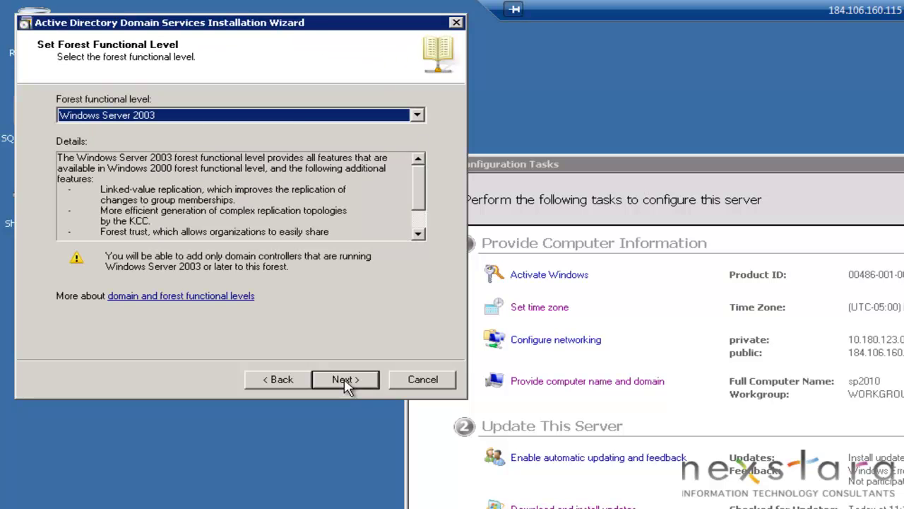
Set the forest functional level to Windows Server 2008 R2 and keep the DNS server option
click(288, 117)
click(205, 161)
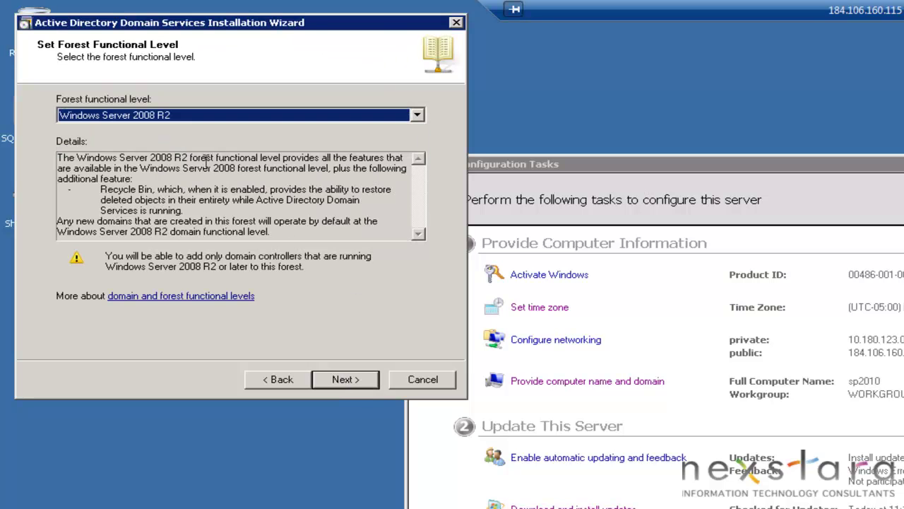
click(346, 385)
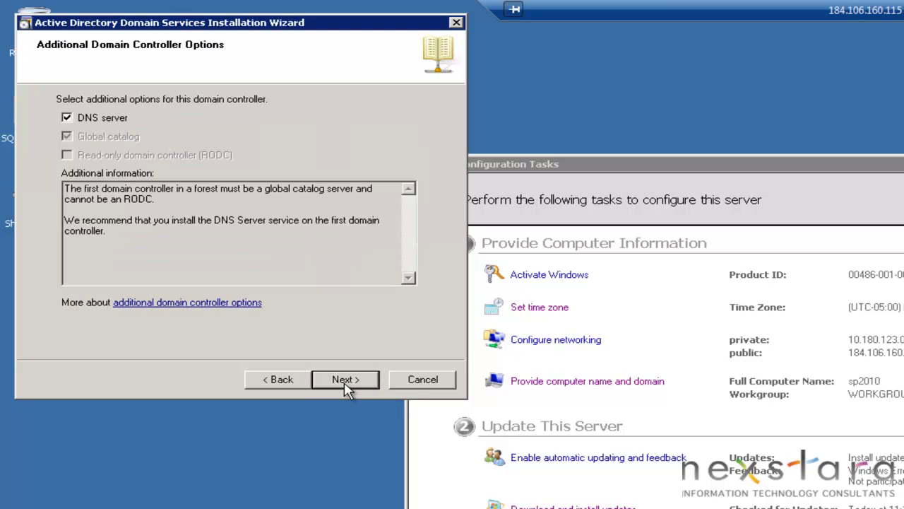
click(345, 385)
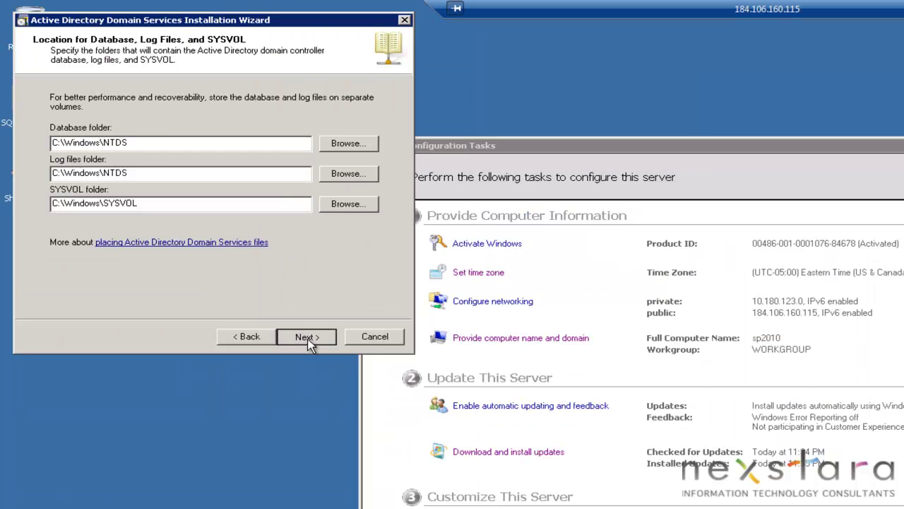
Enter and confirm the Directory Services Restore Mode password, then start configuring the domain controller
click(181, 198)
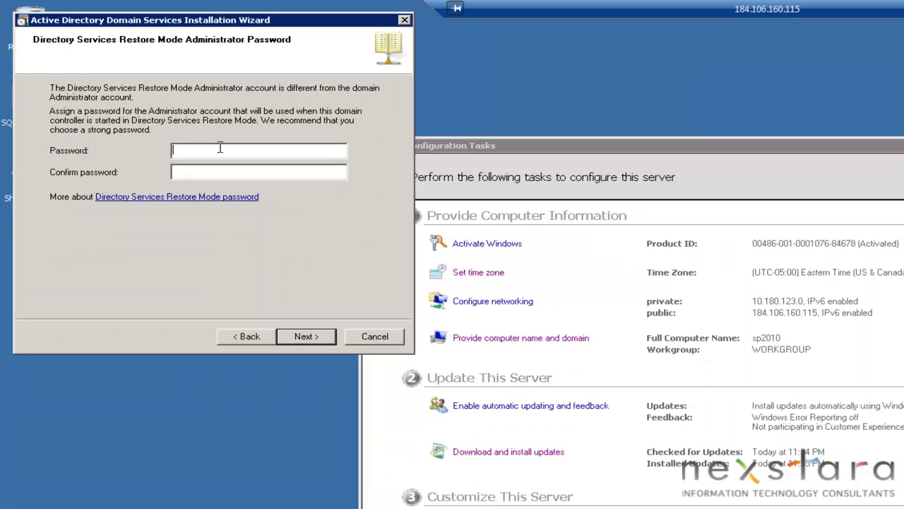
text(*****)
text(***********)
key(Tab)
text(****************)
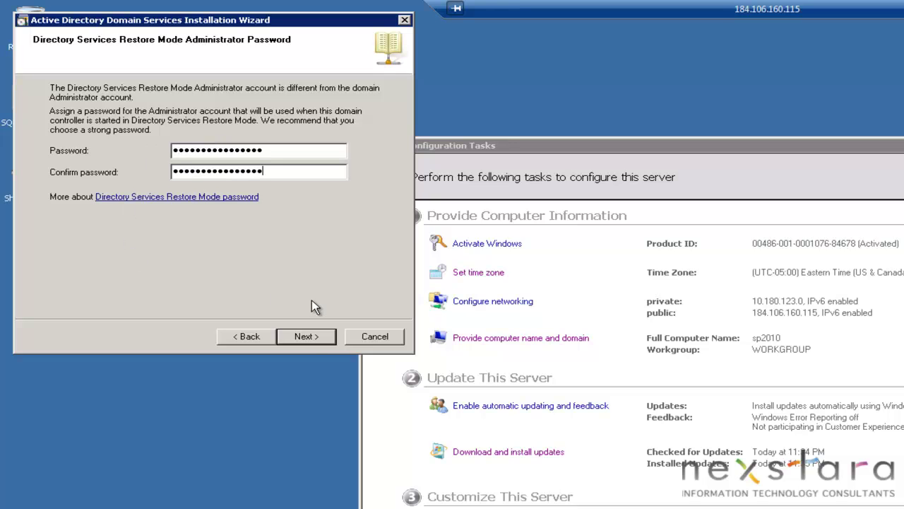
click(304, 337)
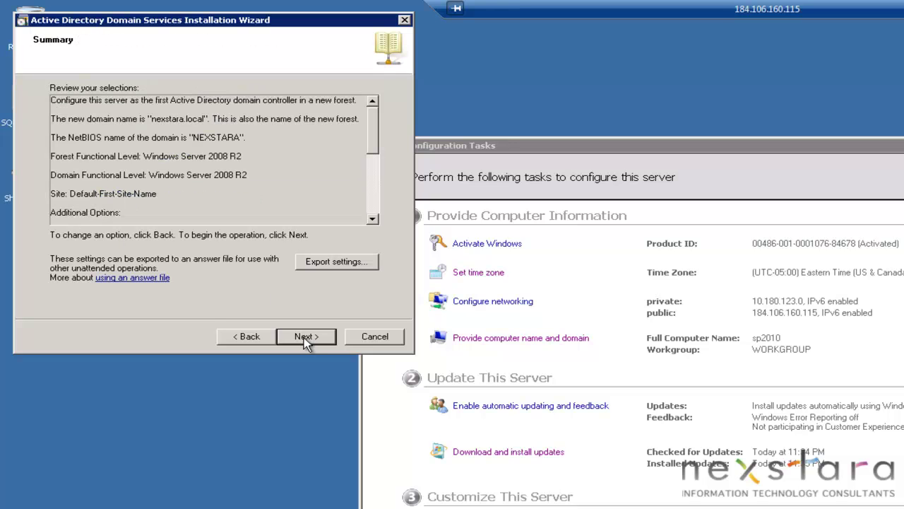
click(303, 337)
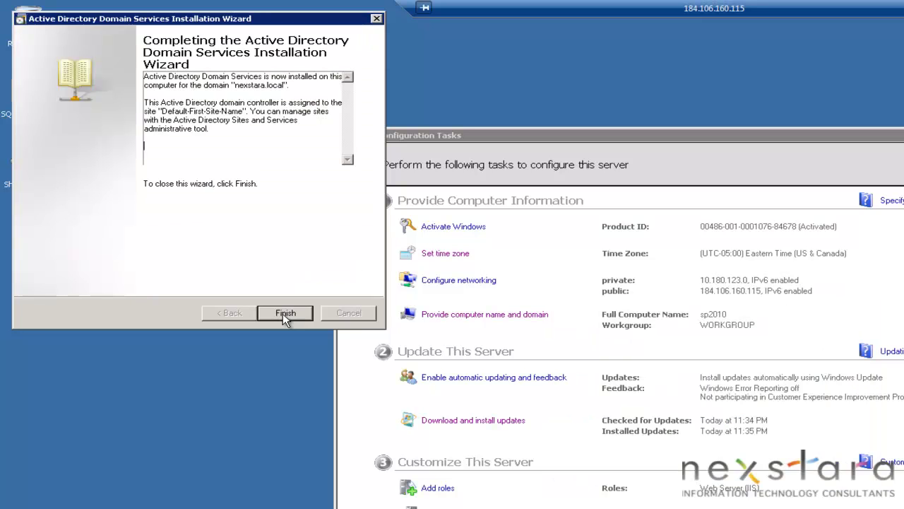
Close the completed wizard and restart the server now
click(285, 313)
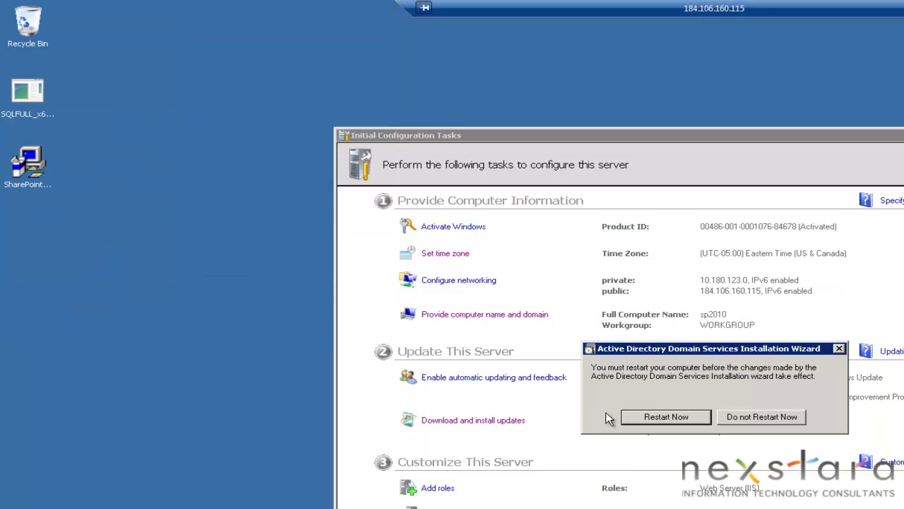
click(684, 419)
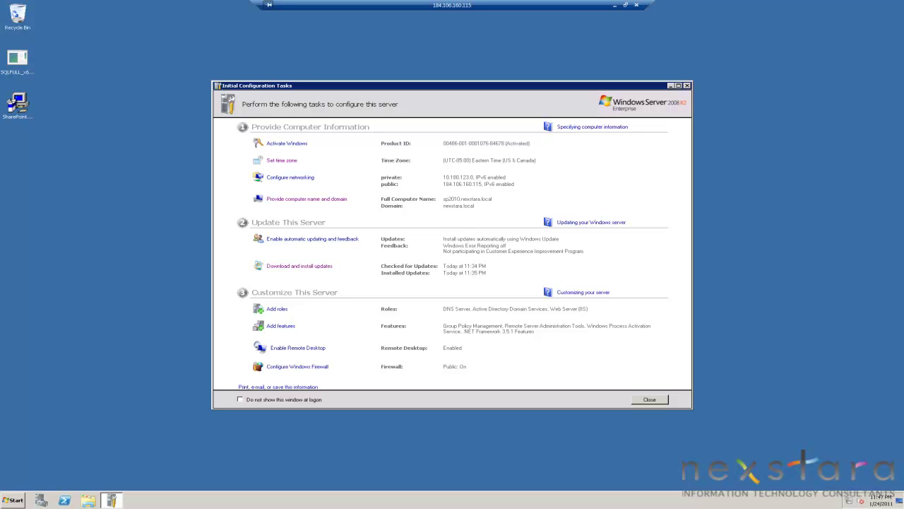
Launch the Microsoft Management Console by searching mmc from the Start menu
click(13, 499)
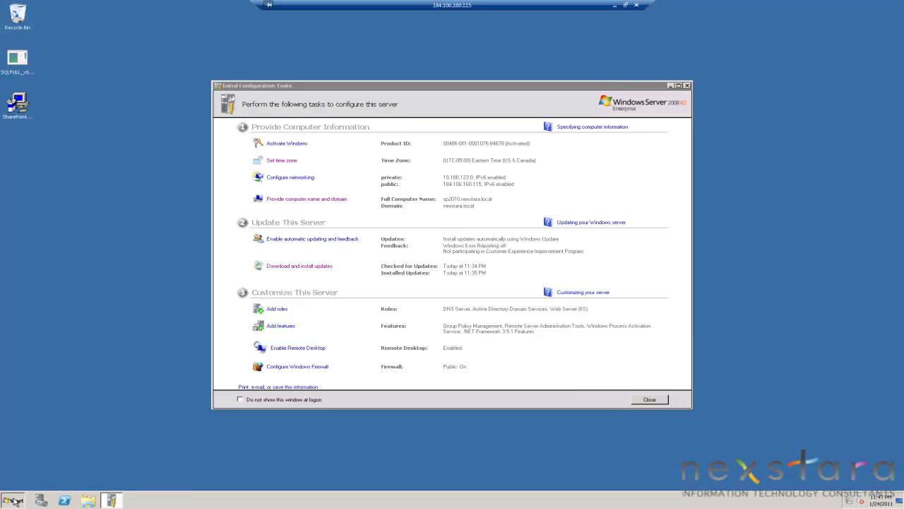
click(98, 457)
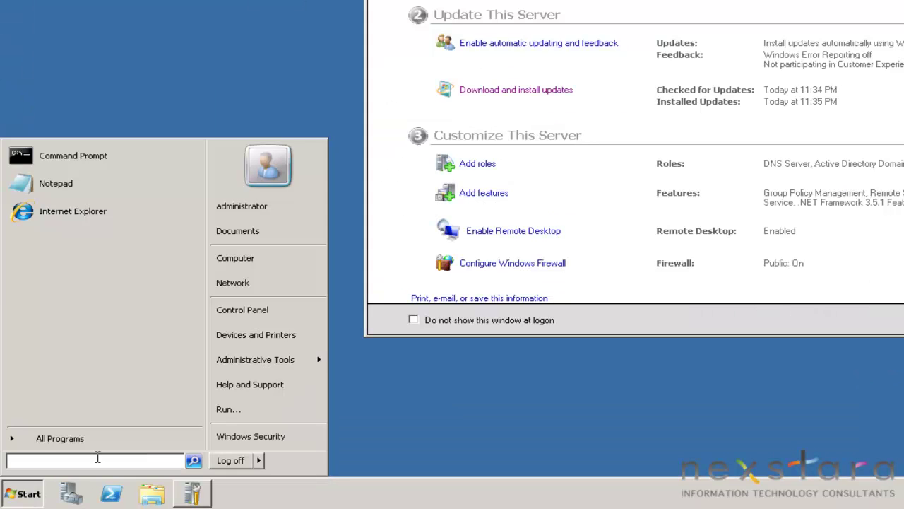
text(mm)
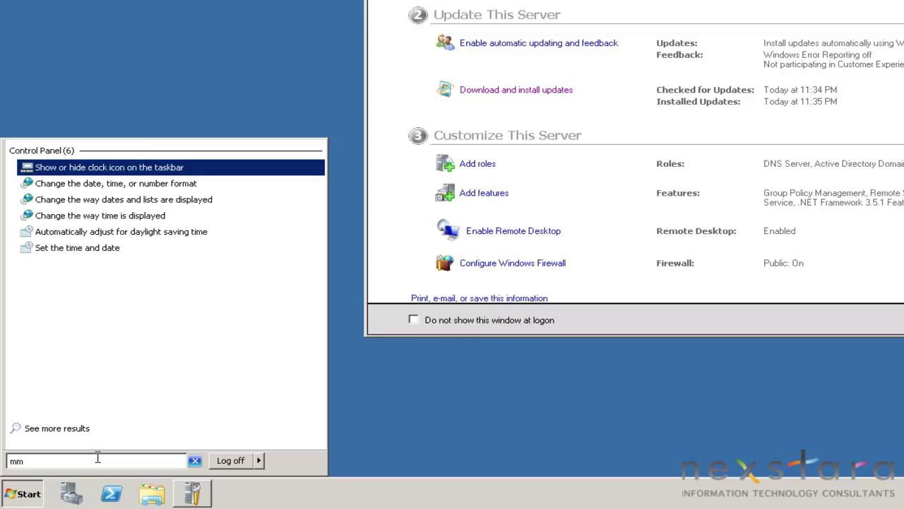
text(c)
key(Return)
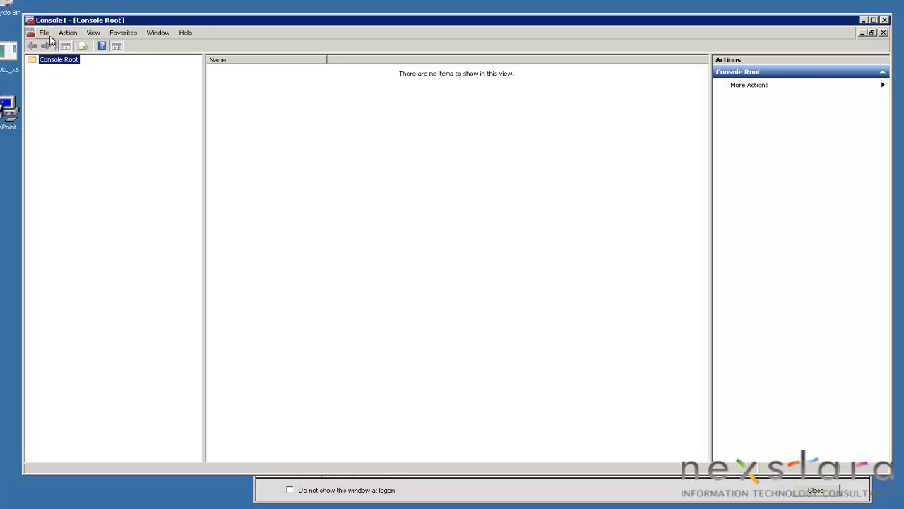
Add the Active Directory Users and Computers snap-in and expand it to nexstara.local
click(44, 32)
click(62, 86)
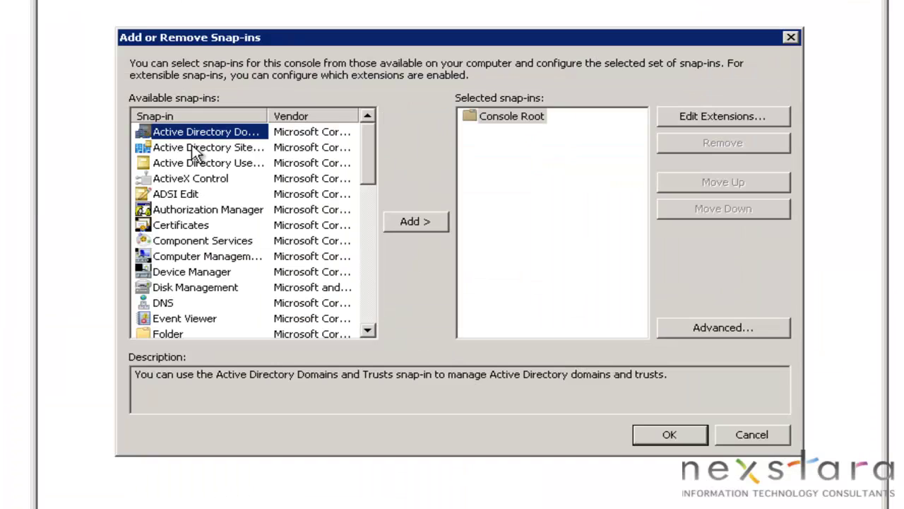
double_click(314, 197)
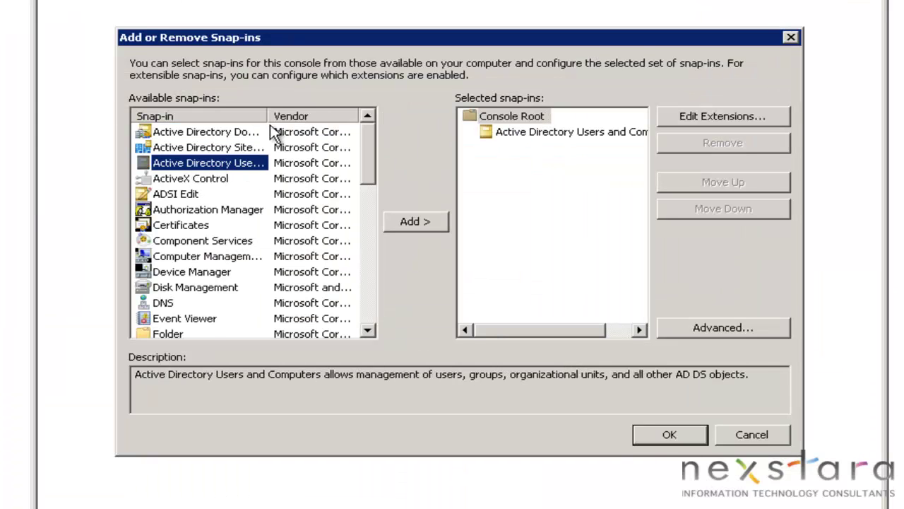
drag(269, 115, 353, 115)
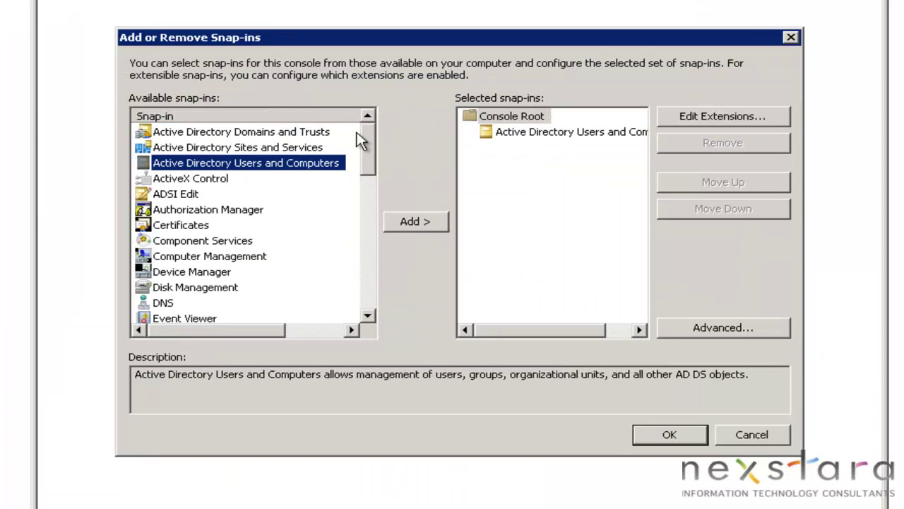
click(675, 437)
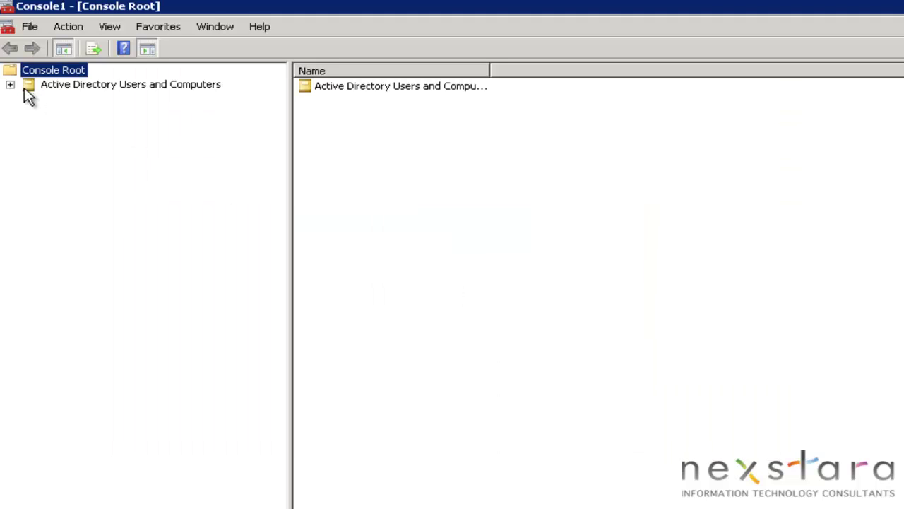
click(10, 84)
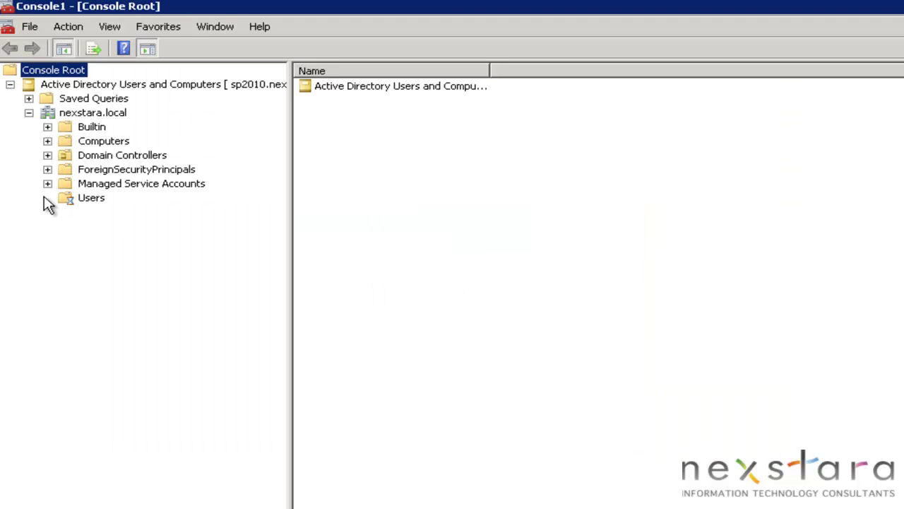
Browse the Users, Computers and Domain Controllers containers, widening the Name column
click(69, 201)
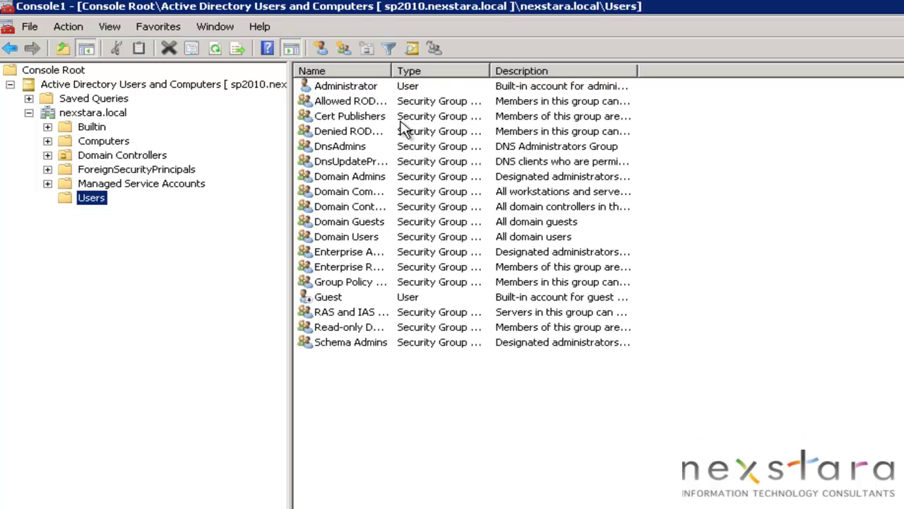
drag(393, 70, 500, 72)
click(355, 87)
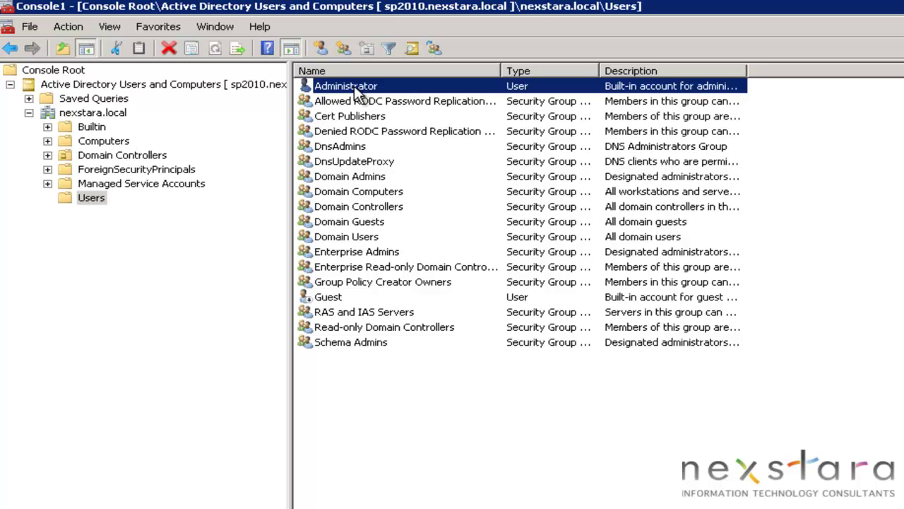
click(371, 191)
click(371, 207)
click(372, 238)
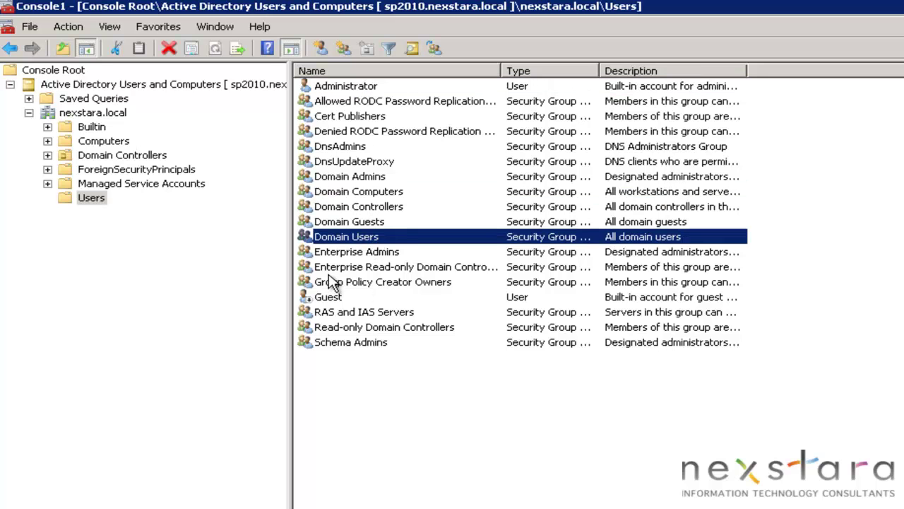
click(101, 142)
click(105, 156)
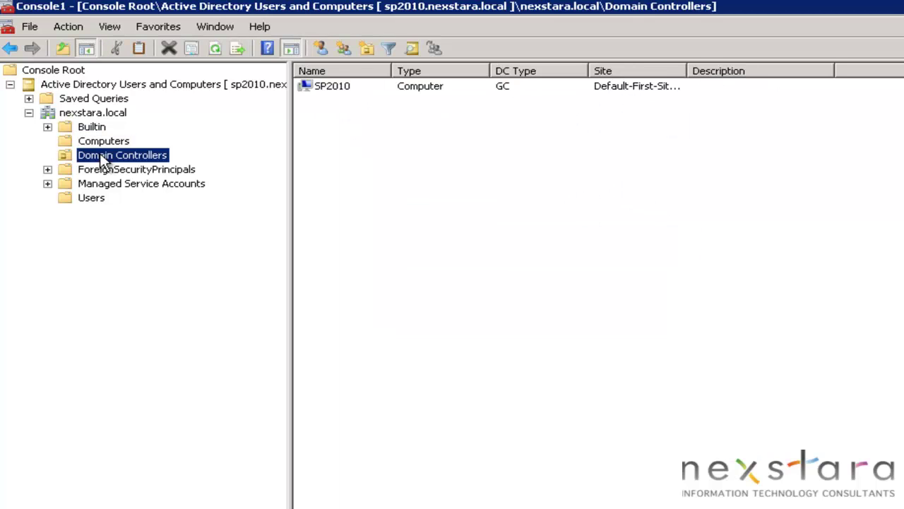
click(345, 90)
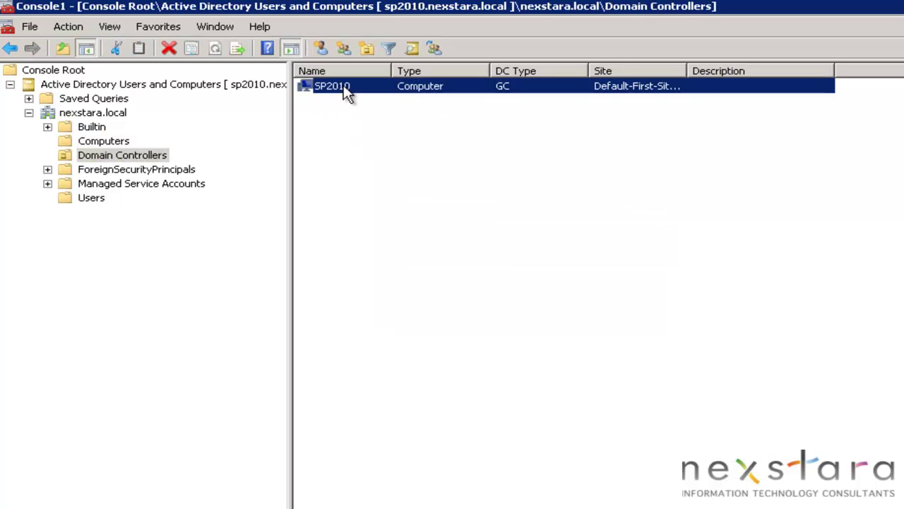
click(113, 144)
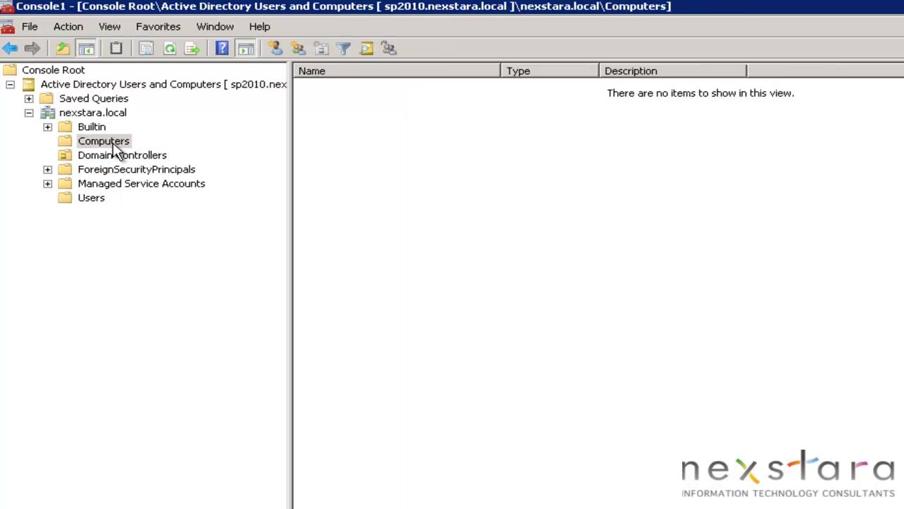
Back in Users, inspect the Domain Controllers group and widen the Type column
click(92, 198)
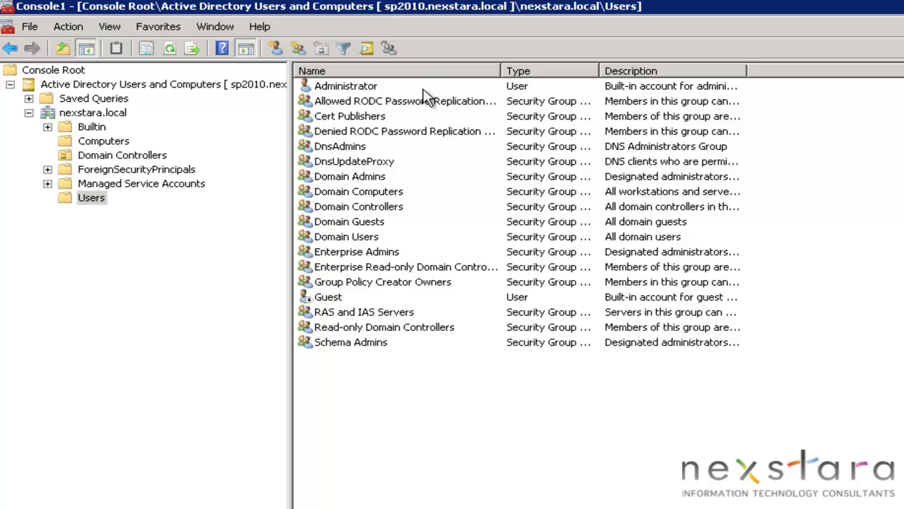
click(370, 209)
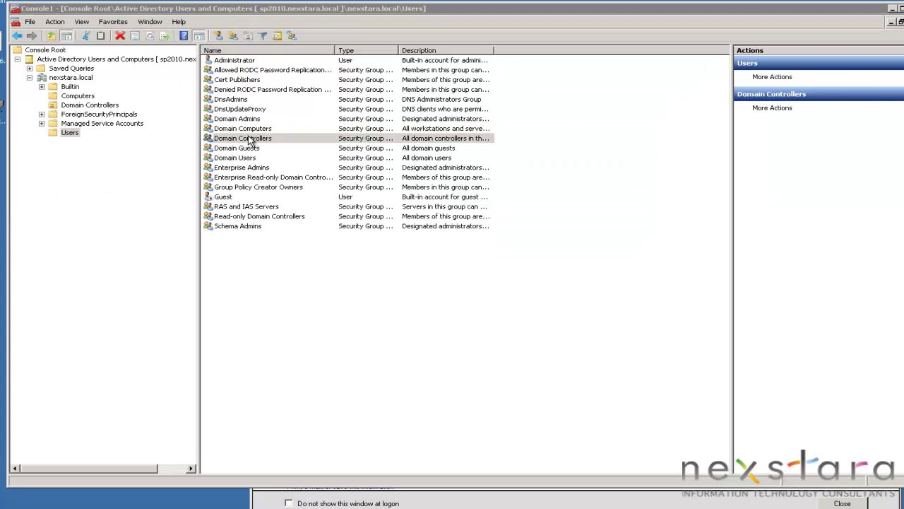
double_click(371, 209)
click(807, 508)
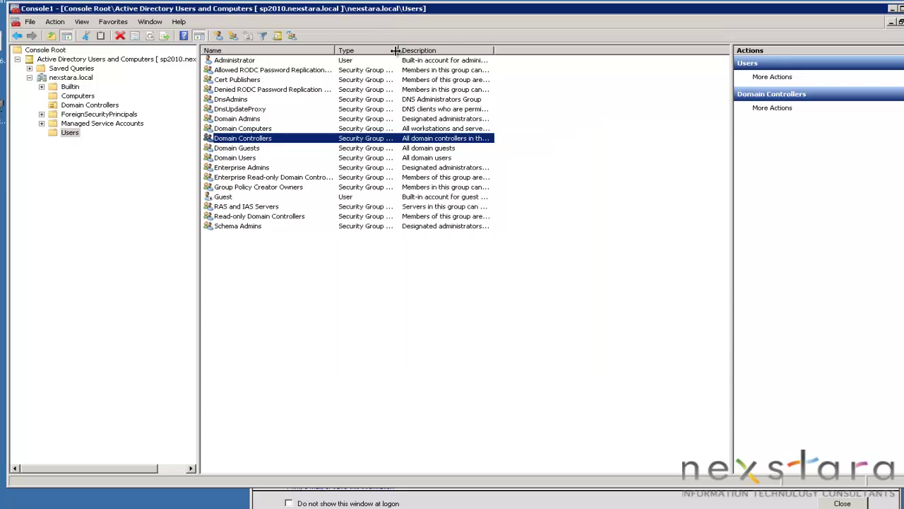
drag(395, 50, 490, 50)
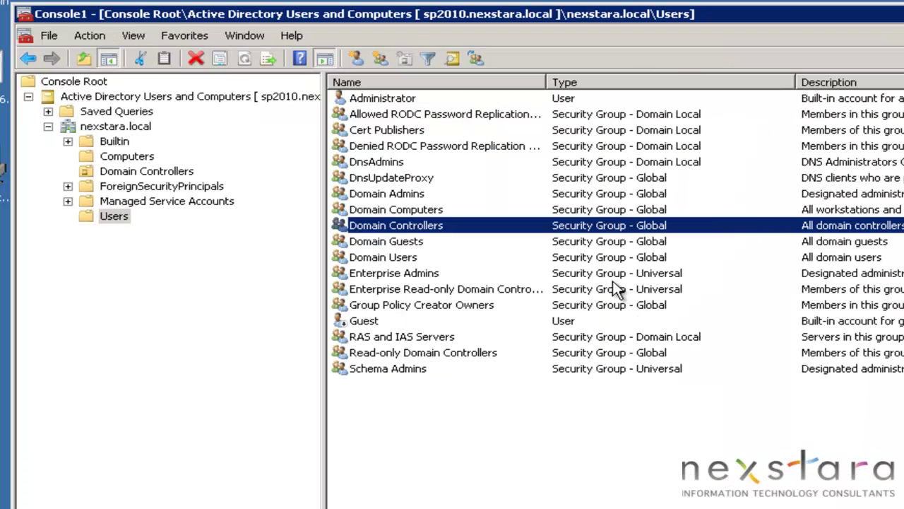
click(592, 276)
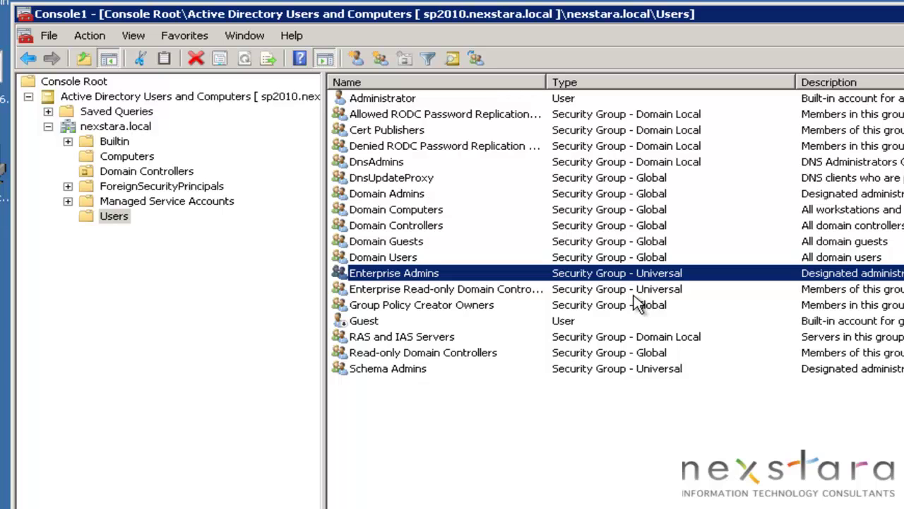
Copy the Administrator account to a new user, entering its full name and logon name
right_click(397, 108)
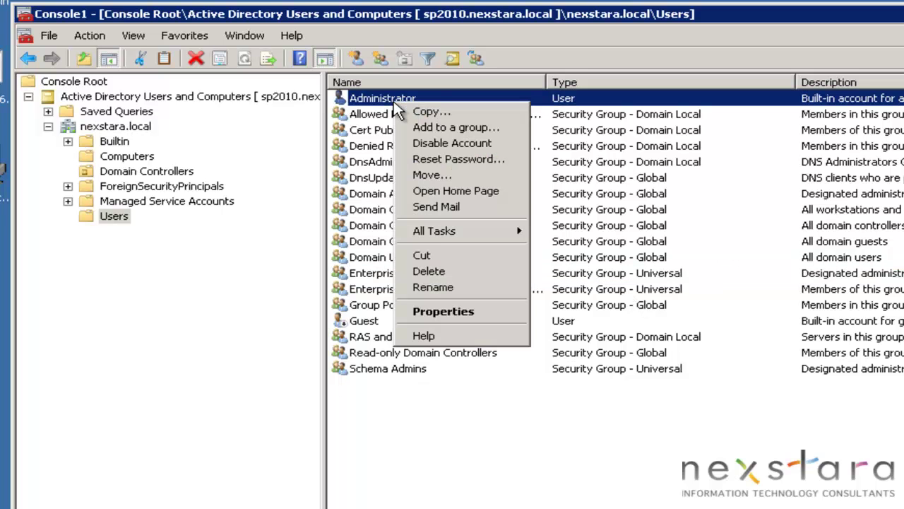
click(427, 112)
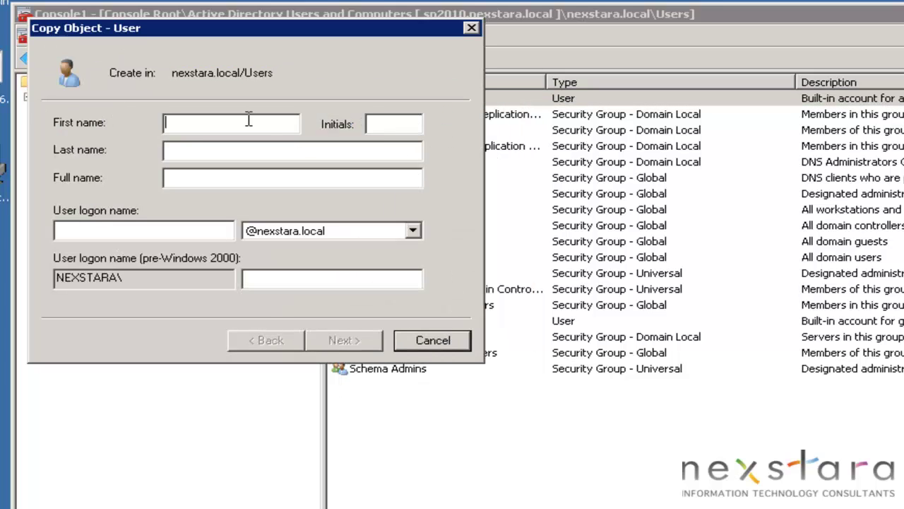
text(Leo)
key(Tab)
key(Tab)
text(leo)
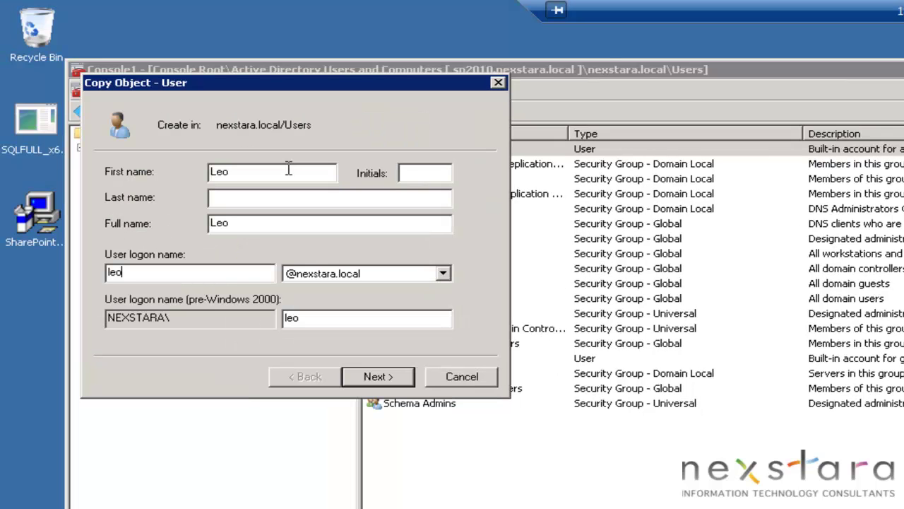
key(Tab)
key(Tab)
key(Tab)
key(Tab)
key(Return)
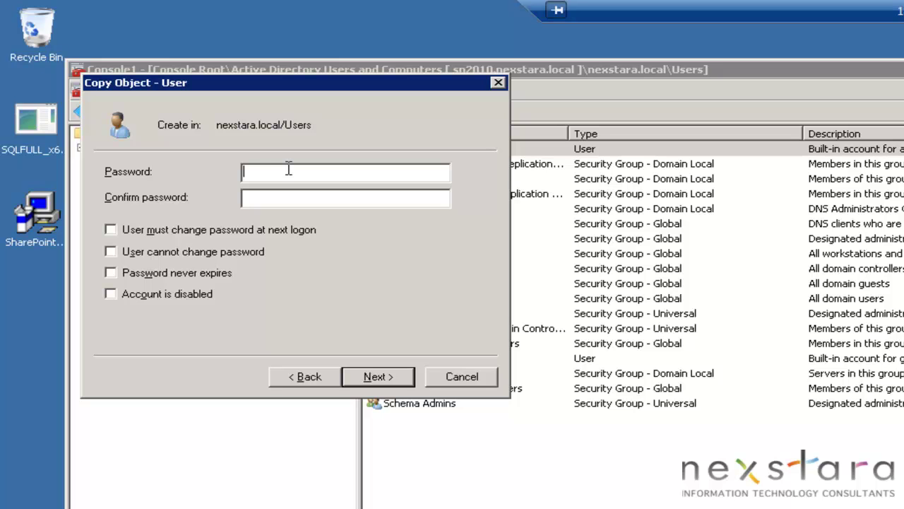
Give the new user a password set to never expire and finish creating it
text(****************)
key(Tab)
text(****************)
key(Tab)
key(Tab)
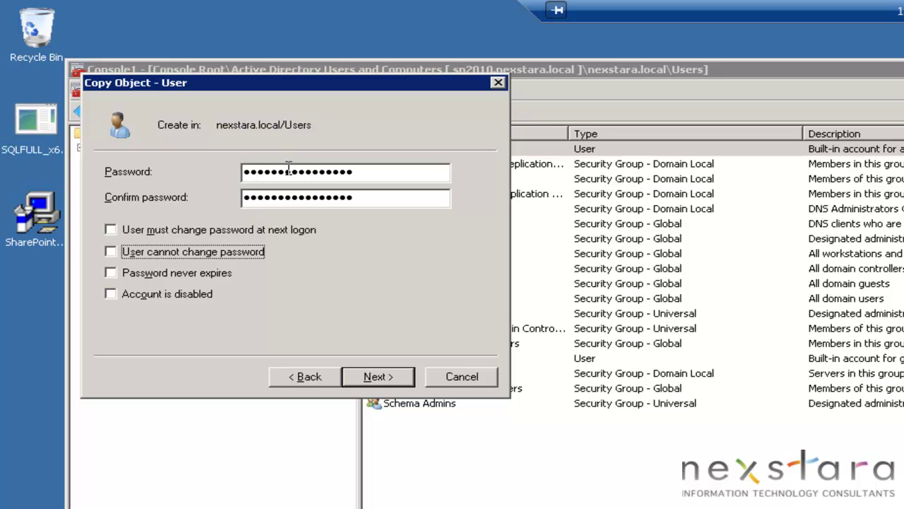
key(Tab)
key(space)
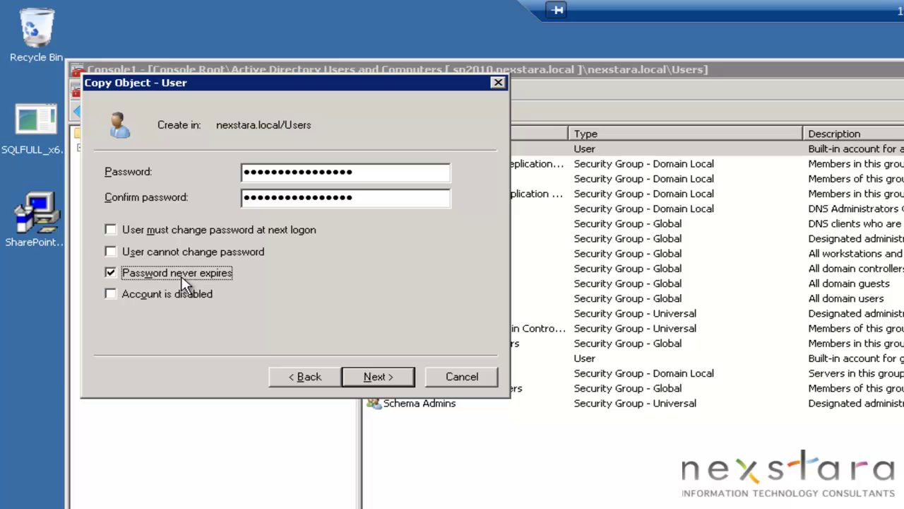
click(385, 377)
click(395, 376)
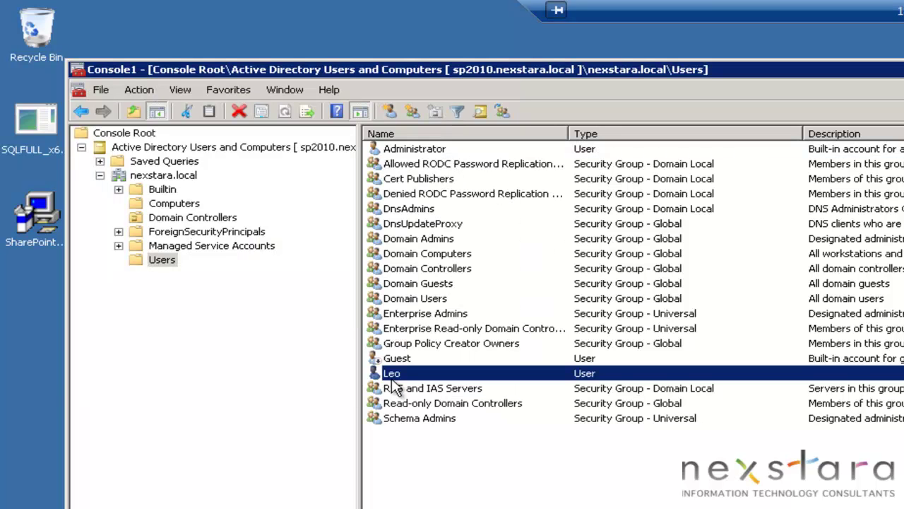
Check the new user in the Users list and move the console window right
click(497, 483)
click(408, 378)
click(438, 460)
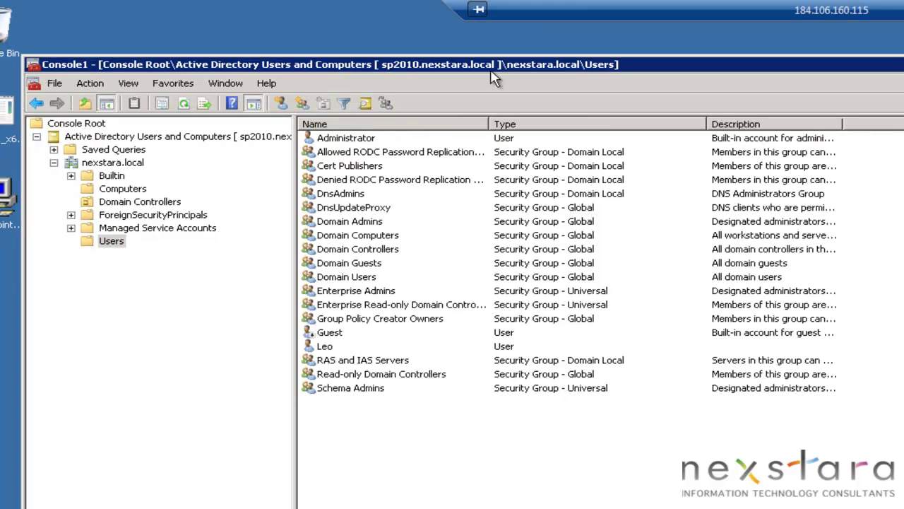
drag(567, 75, 900, 106)
mouse_move(799, 99)
mouse_down()
mouse_move(818, 80)
mouse_move(809, 93)
mouse_up()
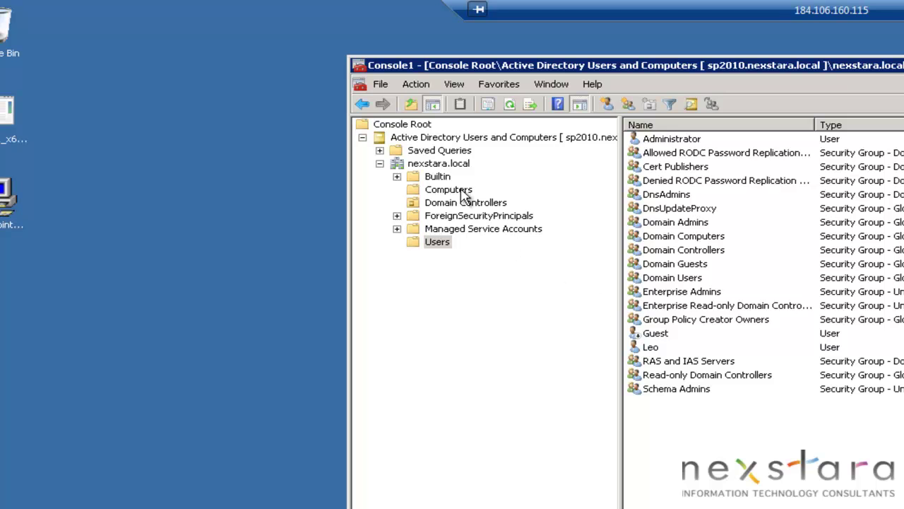
Create a new group named Database Administrators in the Users container
right_click(683, 433)
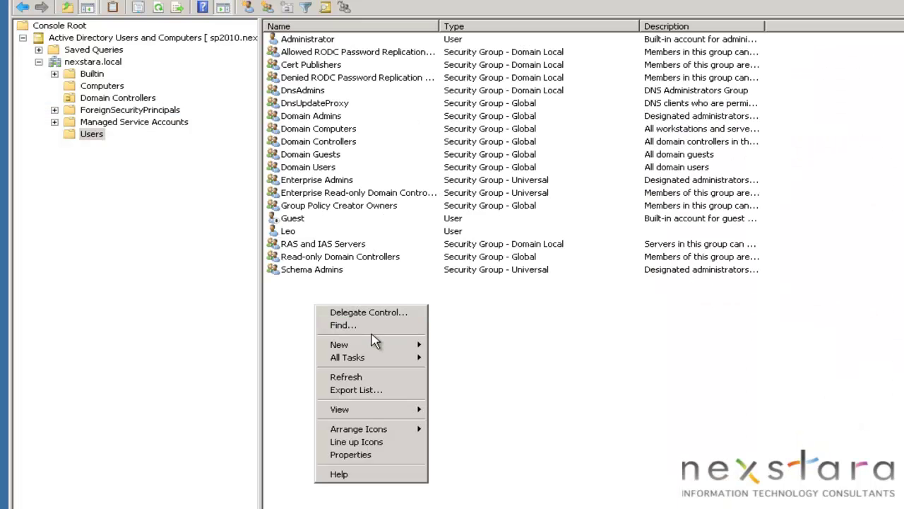
mouse_move(745, 473)
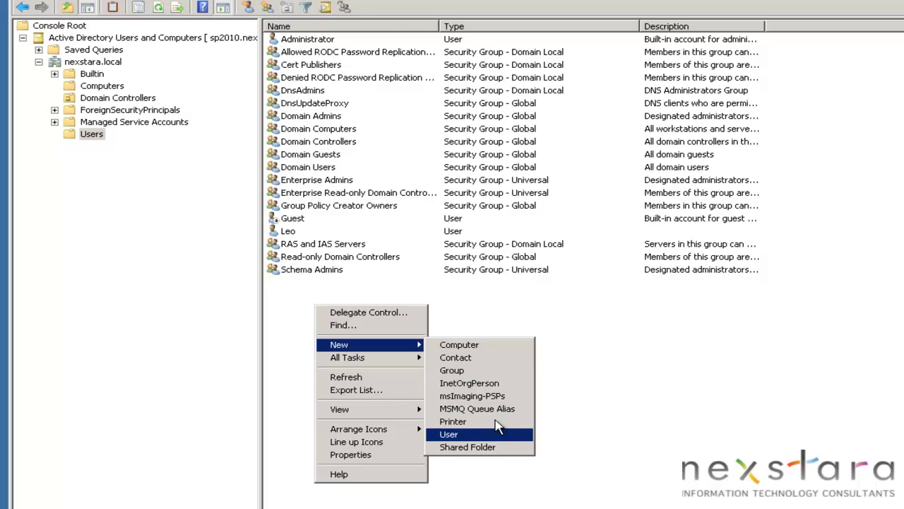
click(490, 371)
text(Da)
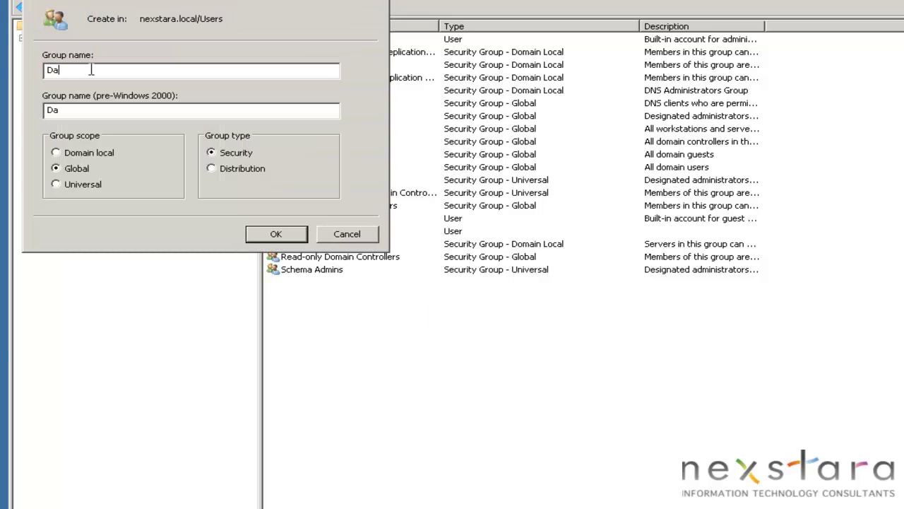
text(tabase Admini)
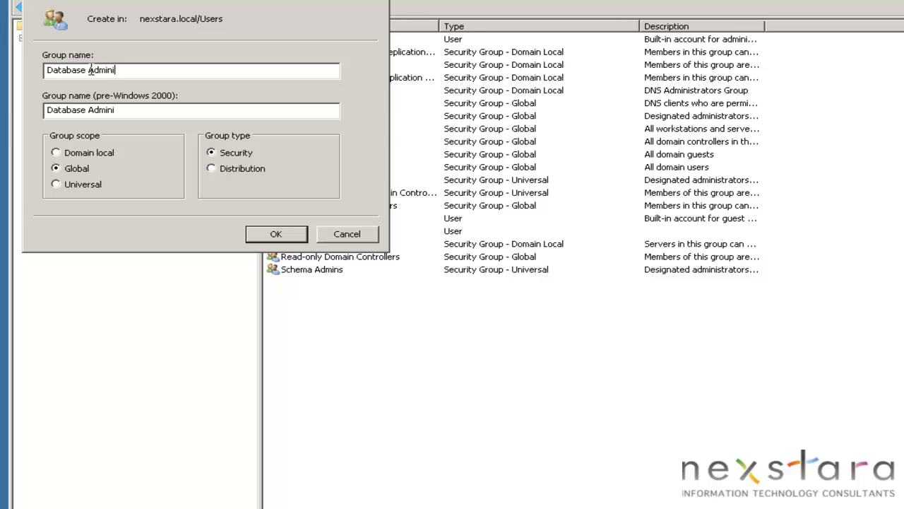
text(strators)
click(279, 237)
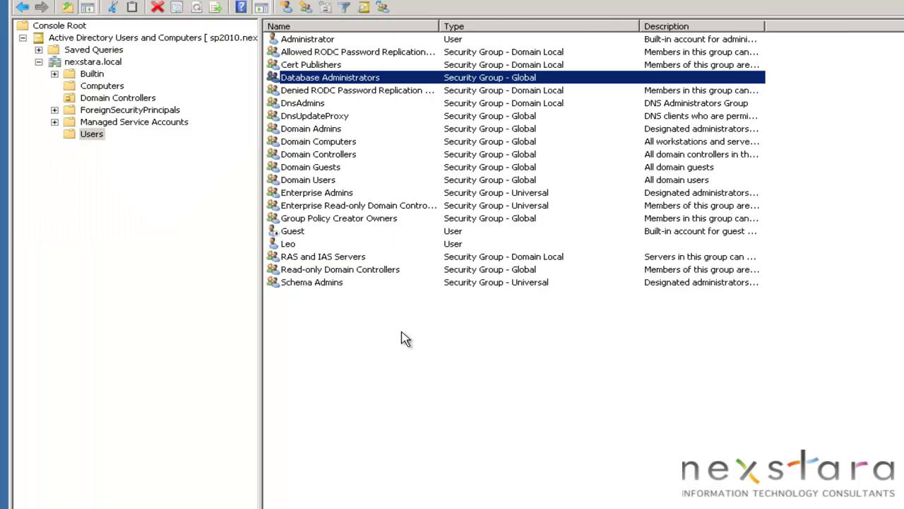
Add the new user as a member of Database Administrators and save
right_click(335, 79)
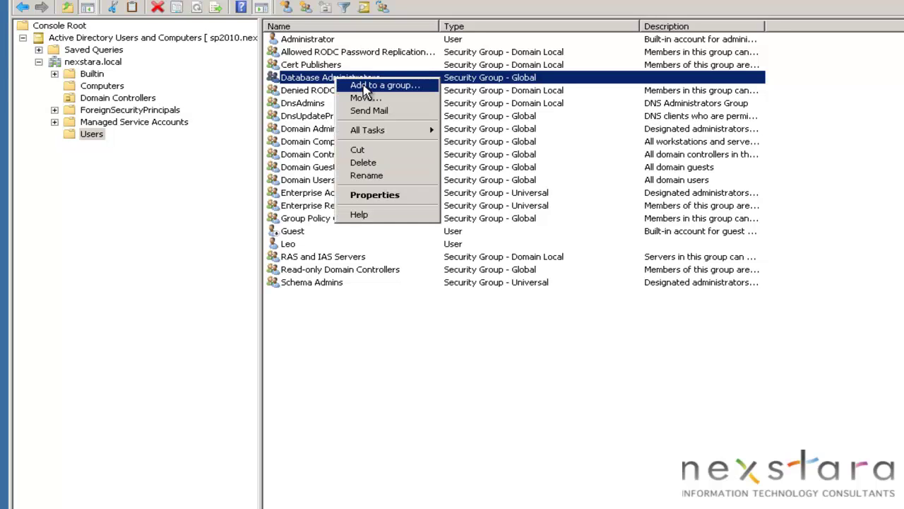
click(375, 195)
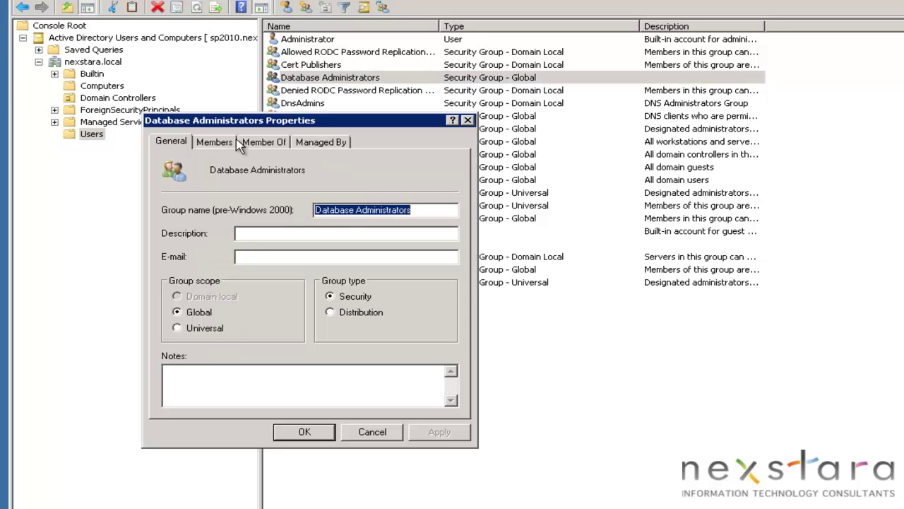
click(215, 142)
click(205, 390)
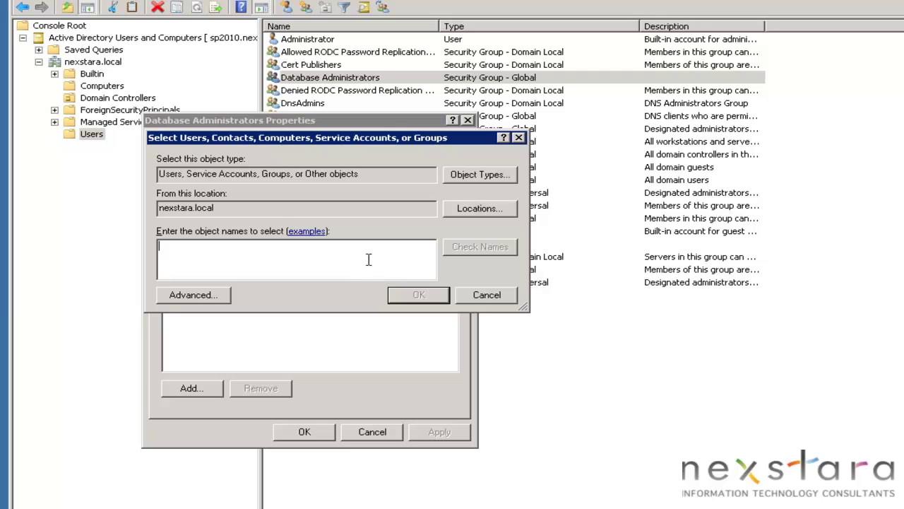
text(le)
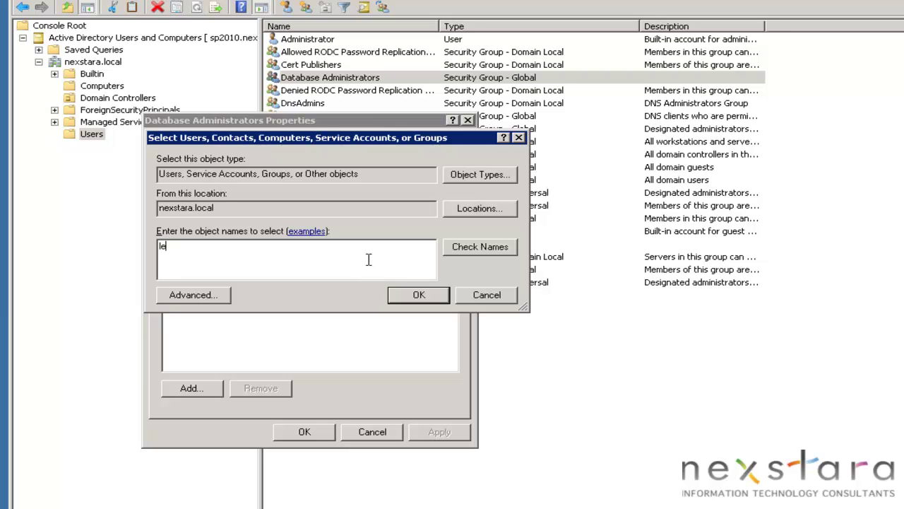
click(495, 248)
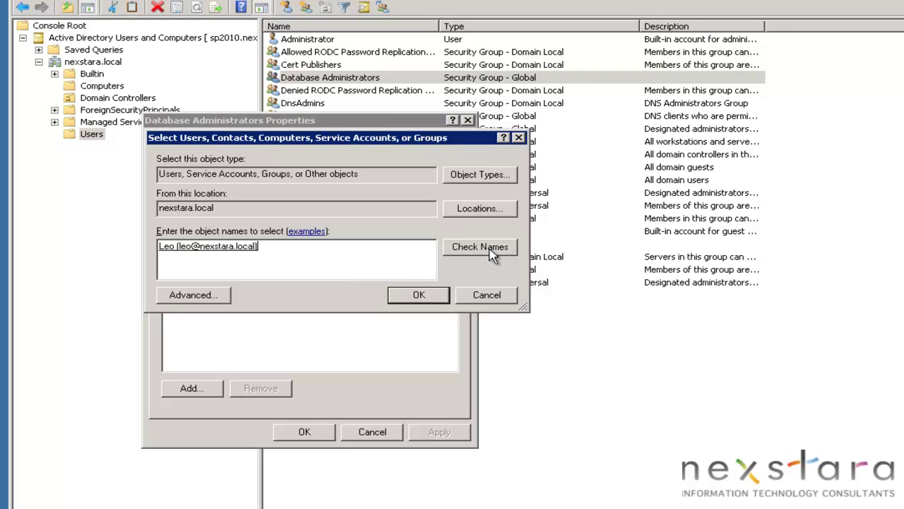
click(417, 295)
click(445, 431)
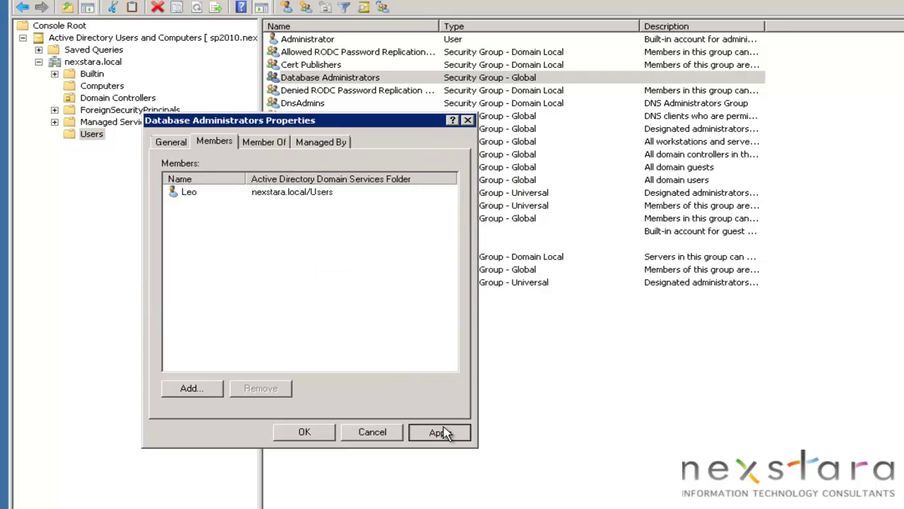
click(304, 432)
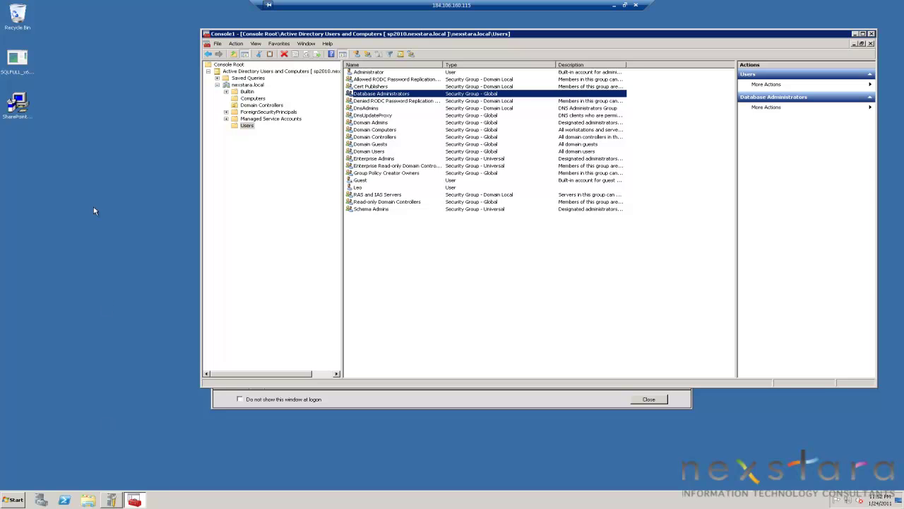
Run the SQLFULL package from the desktop and extract its files into C:\temp\sql
click(24, 68)
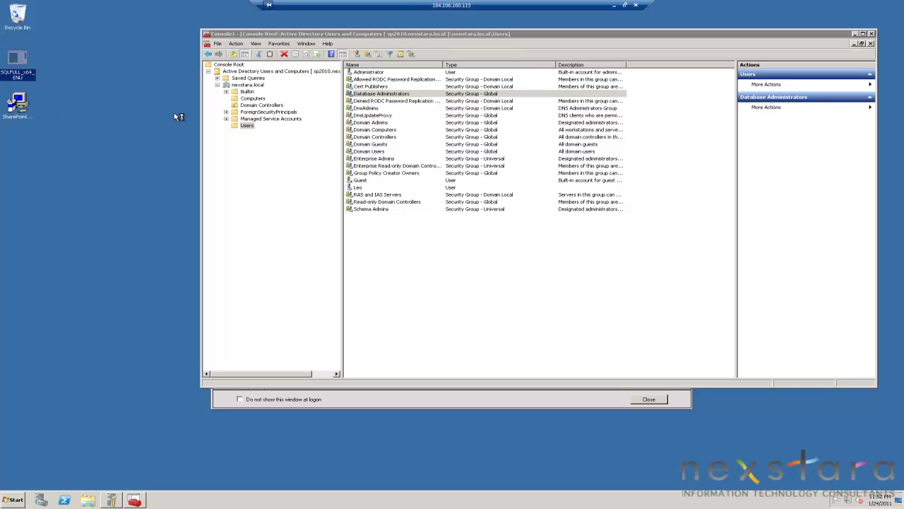
double_click(23, 67)
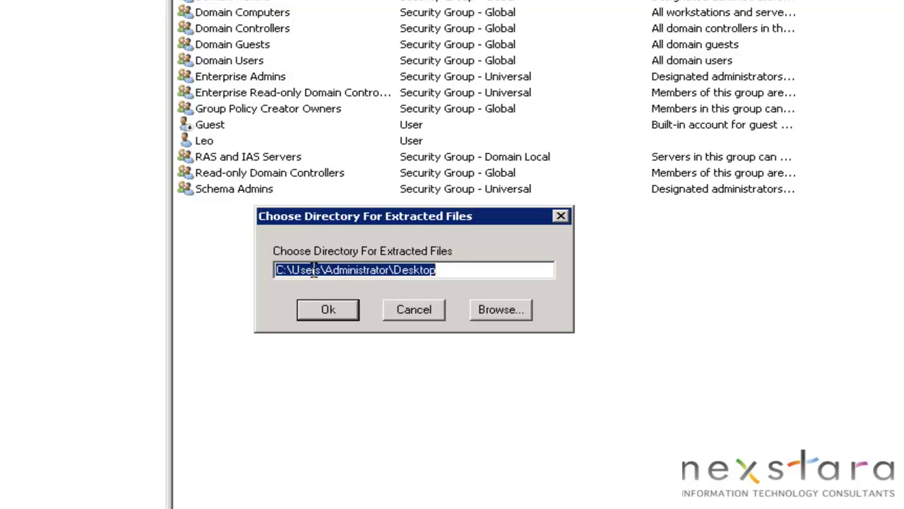
click(293, 266)
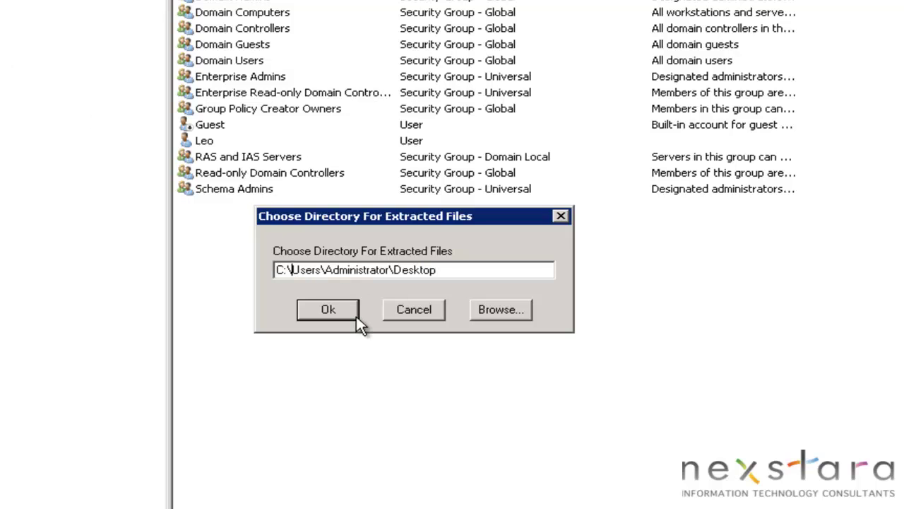
text(temp)
key(shift+End)
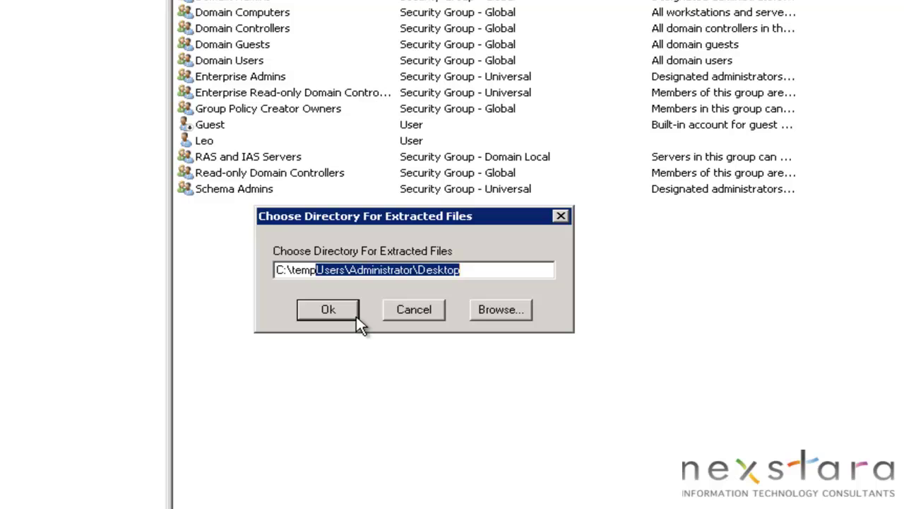
text(\sql)
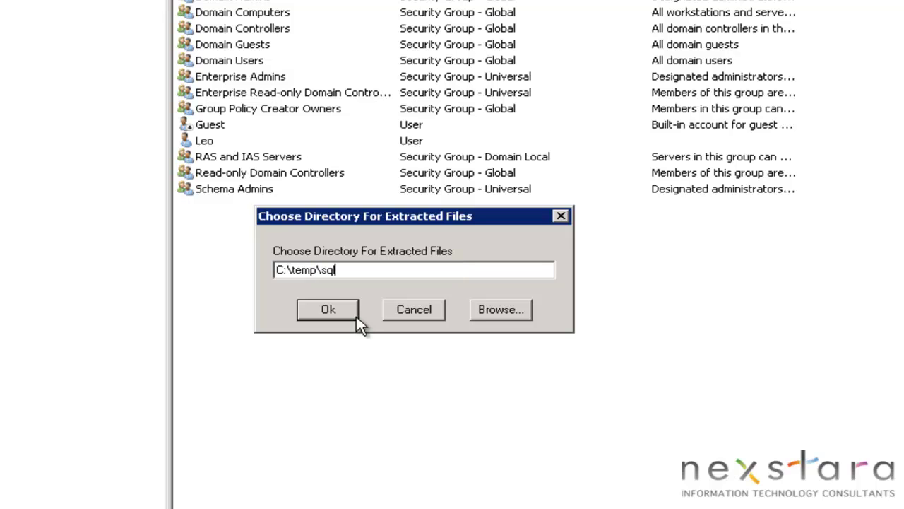
click(356, 316)
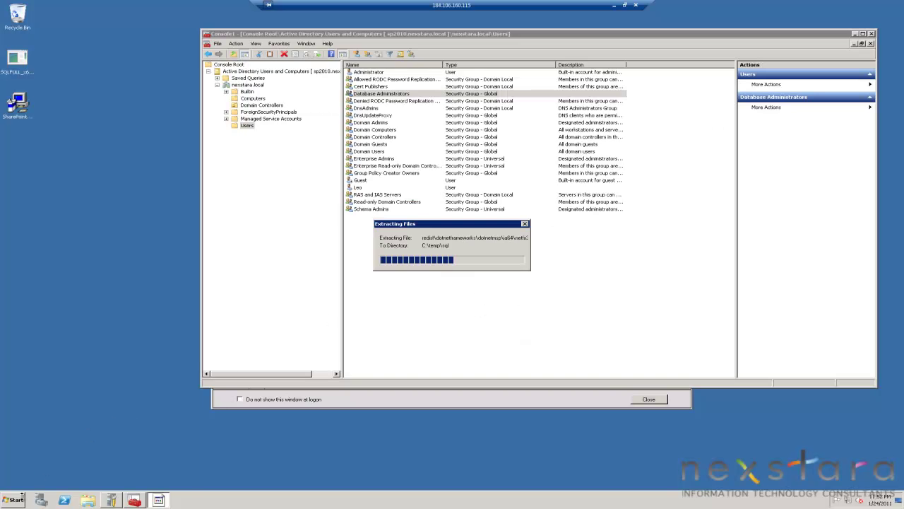
click(23, 500)
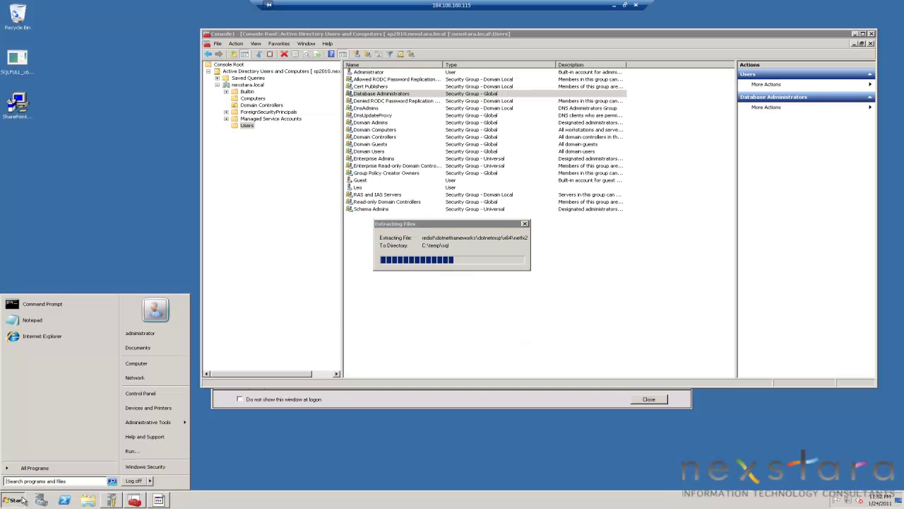
click(161, 361)
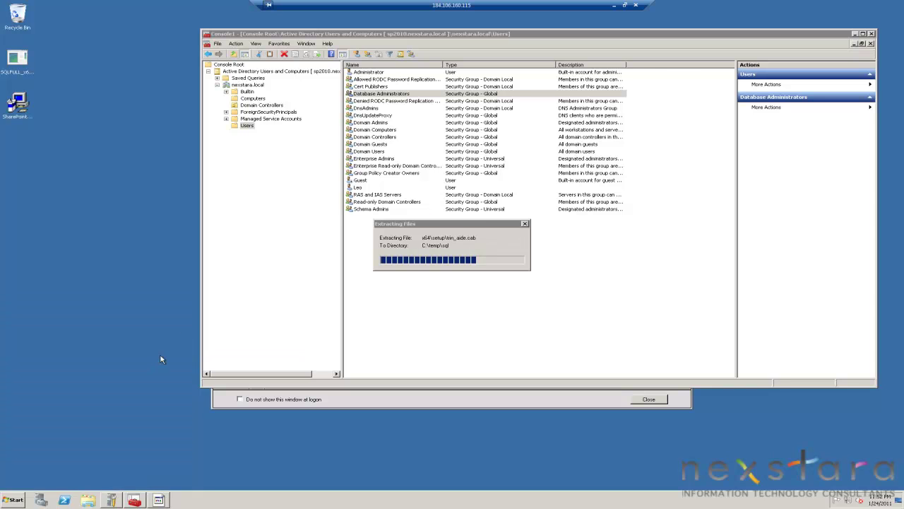
Navigate to C:\temp\sql, dismissing the extraction notice, and launch setup
double_click(318, 192)
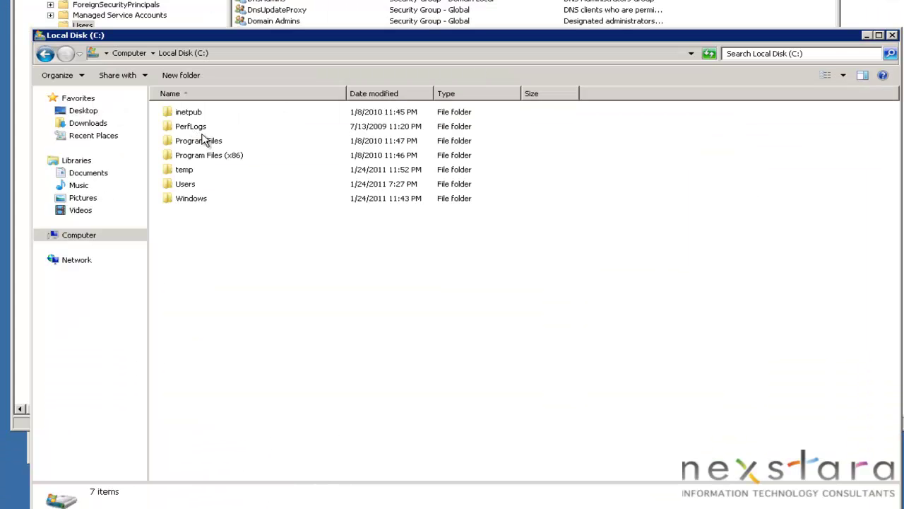
double_click(189, 172)
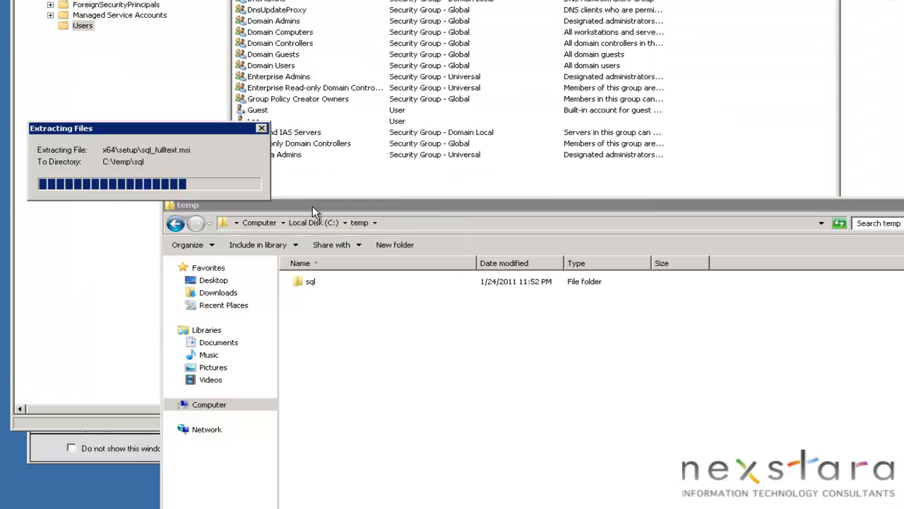
drag(313, 206, 359, 168)
click(424, 256)
double_click(348, 243)
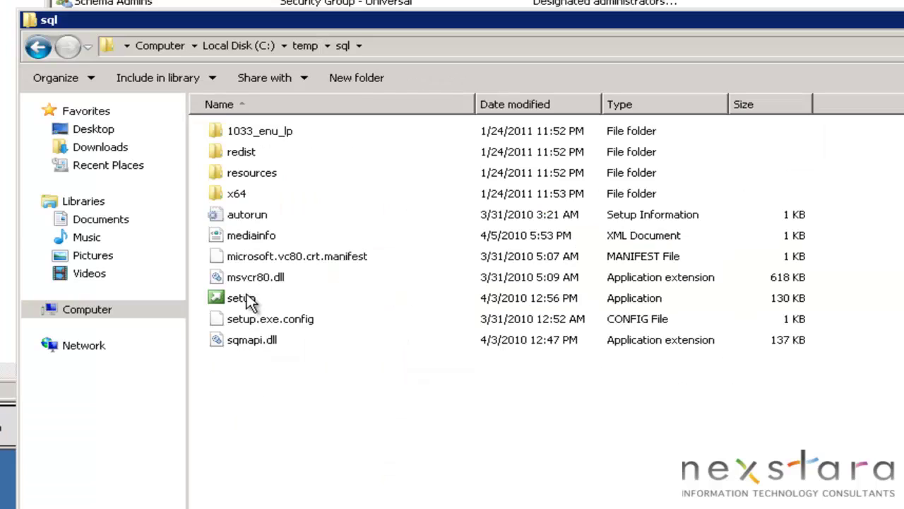
click(361, 360)
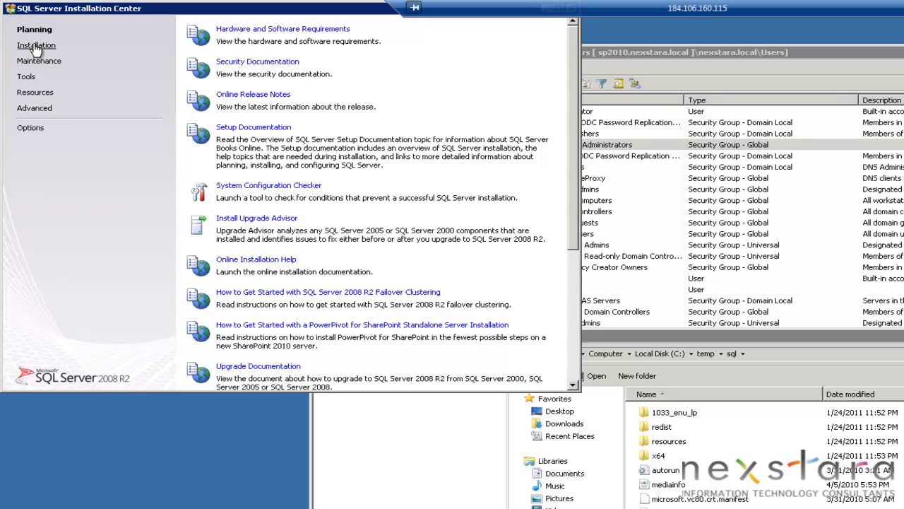
Start a new standalone SQL Server installation and keep the Evaluation edition
click(36, 47)
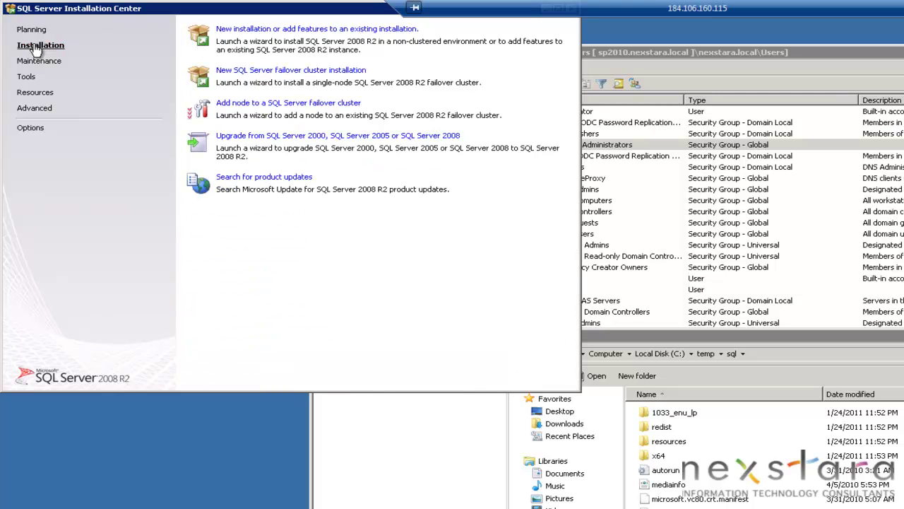
click(281, 31)
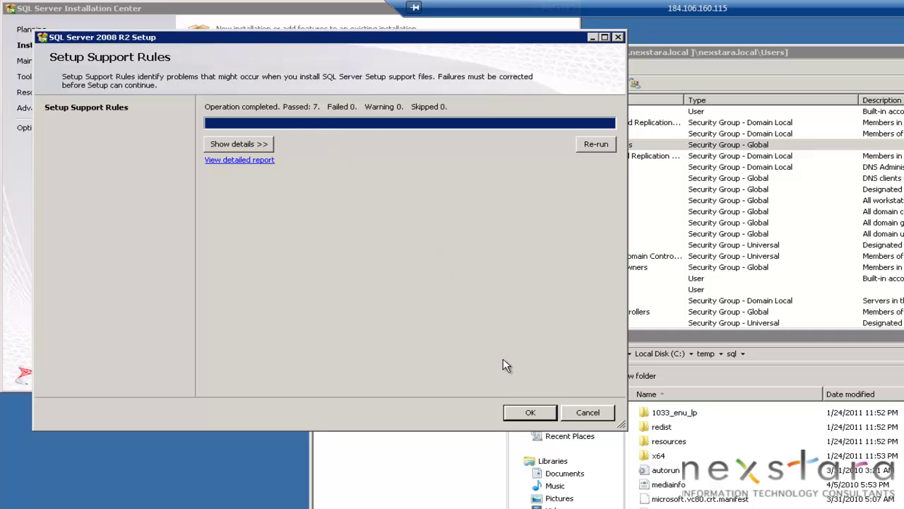
click(528, 412)
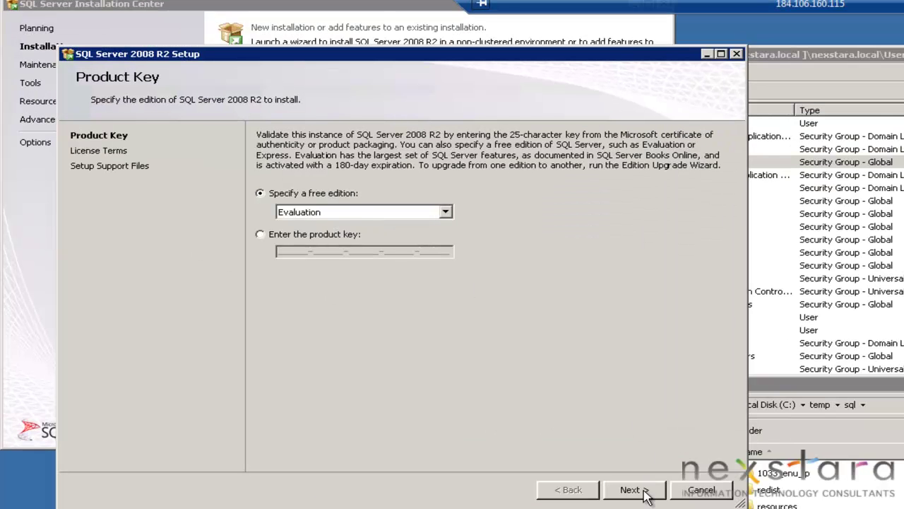
click(644, 495)
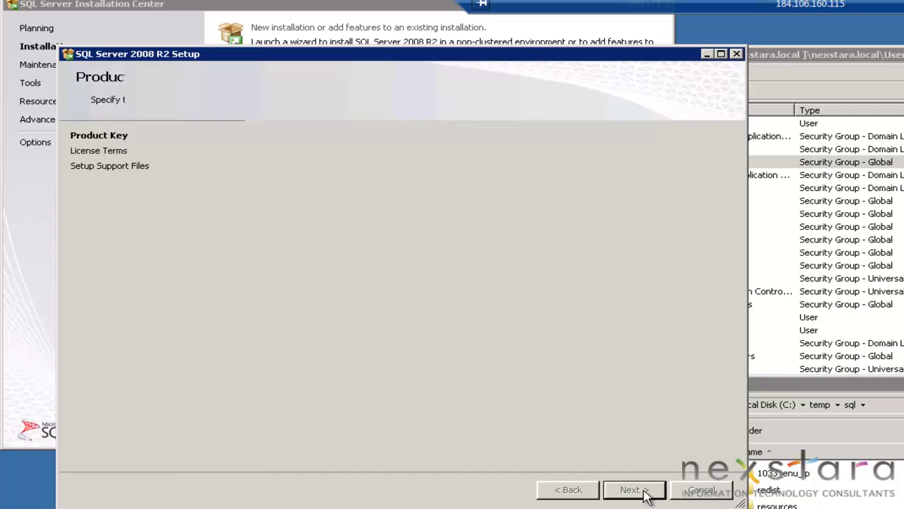
Accept the license terms, opt out of usage data, and install the setup support files
click(338, 405)
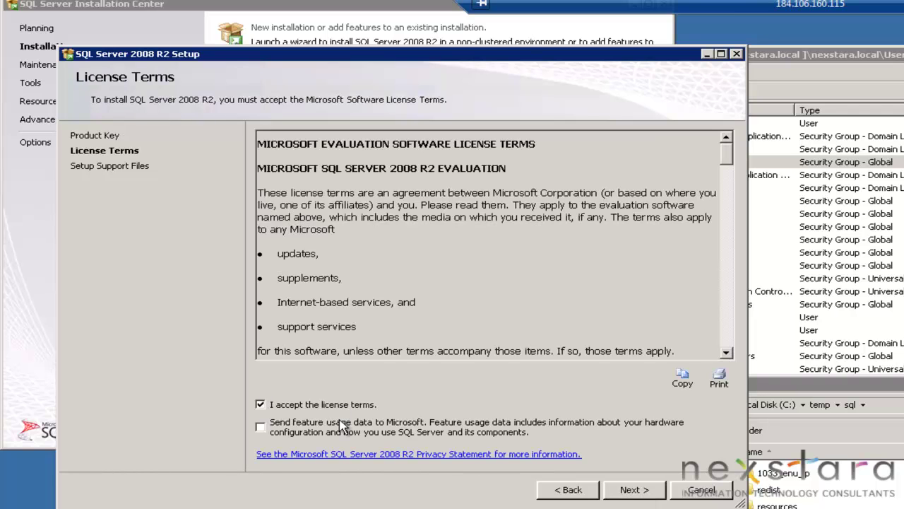
click(315, 433)
click(635, 495)
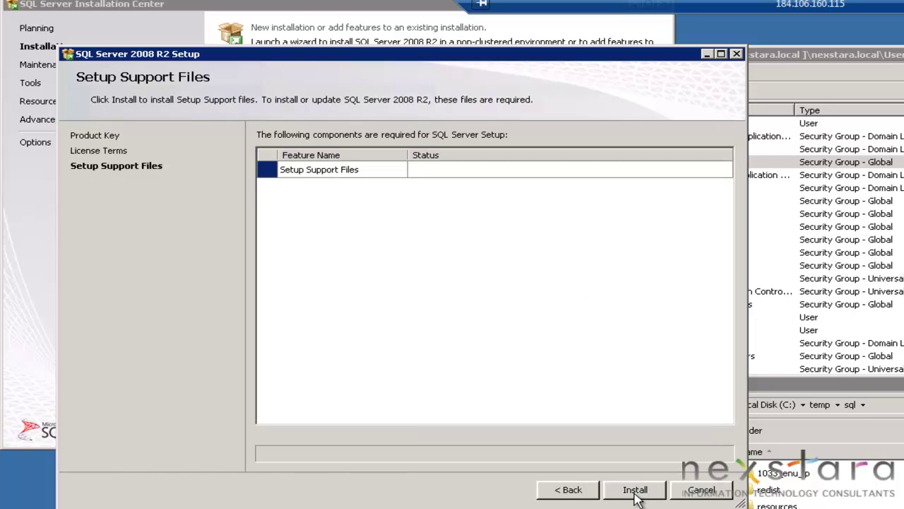
click(635, 494)
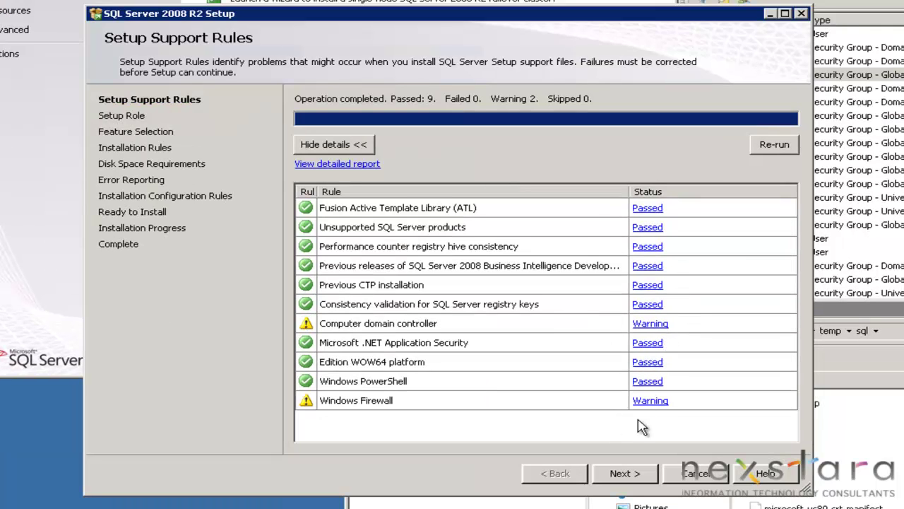
Add Full-Text Search and Management Tools - Complete to the selected features
click(641, 475)
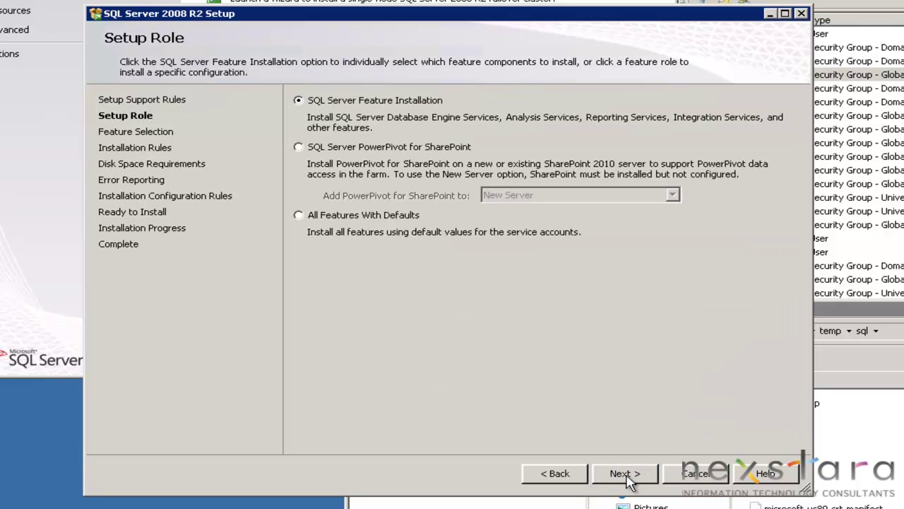
click(628, 475)
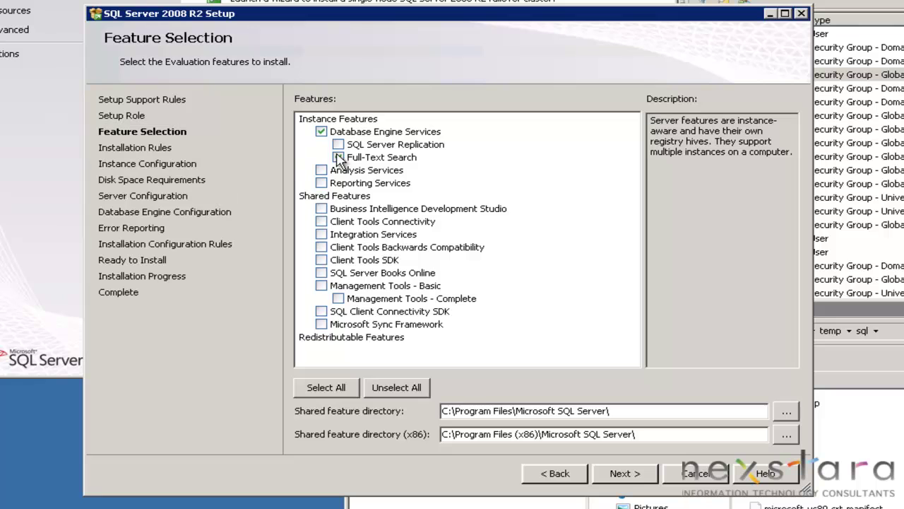
click(338, 157)
click(338, 299)
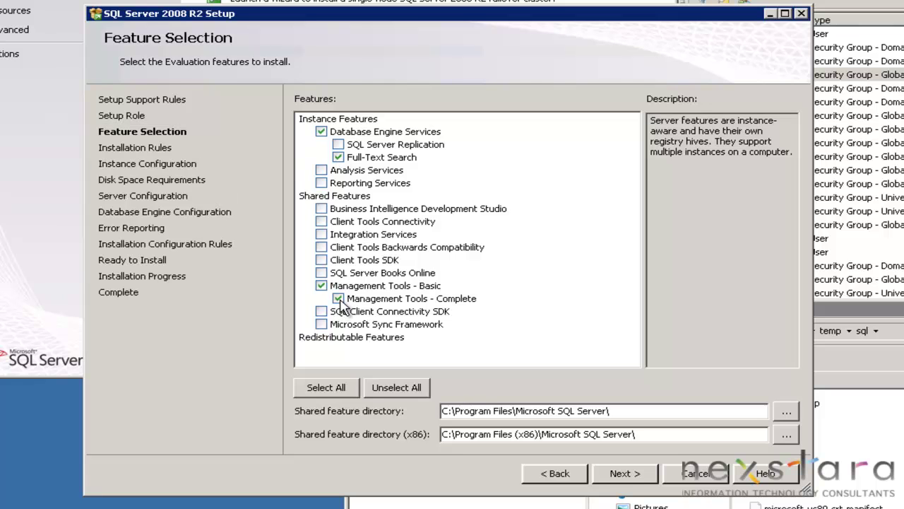
click(622, 474)
Keep the default MSSQLSERVER instance and continue past disk space to Server Configuration
click(623, 479)
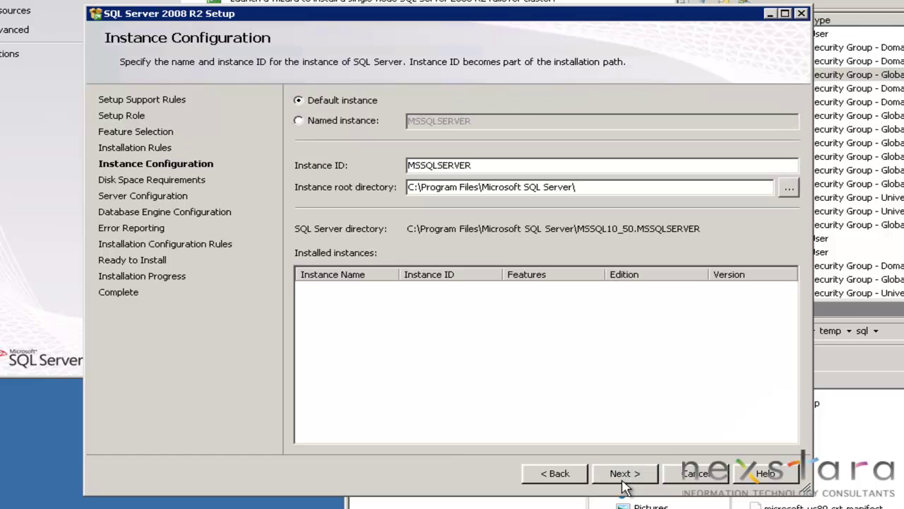
click(623, 477)
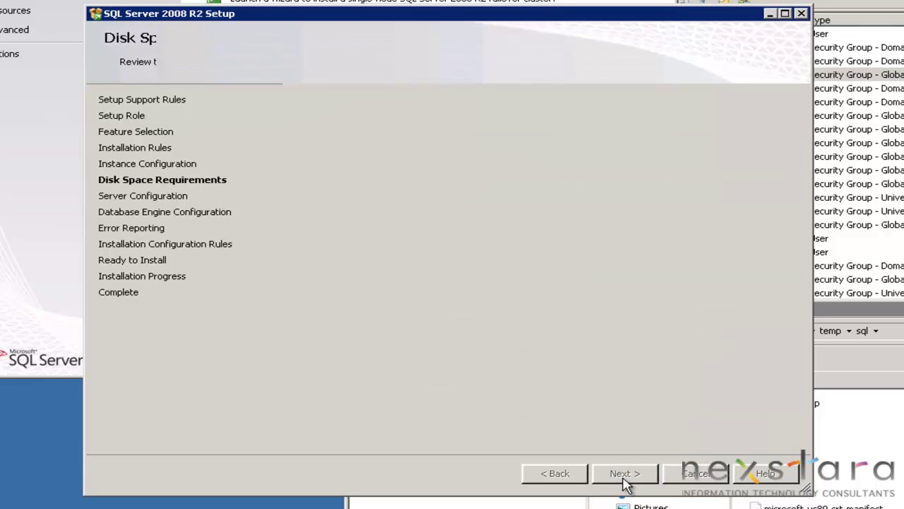
click(625, 474)
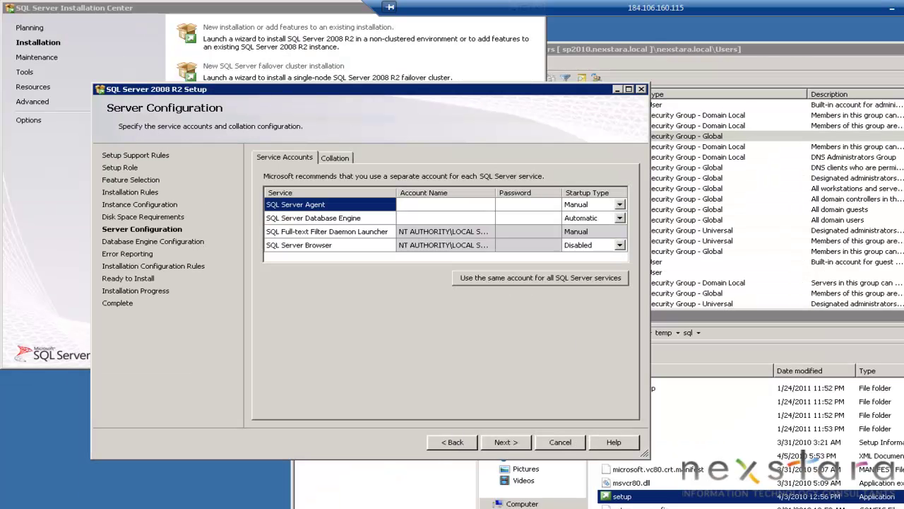
Create an unprotected 'Services Accounts' organizational unit under nexstara.local
key(alt+Tab)
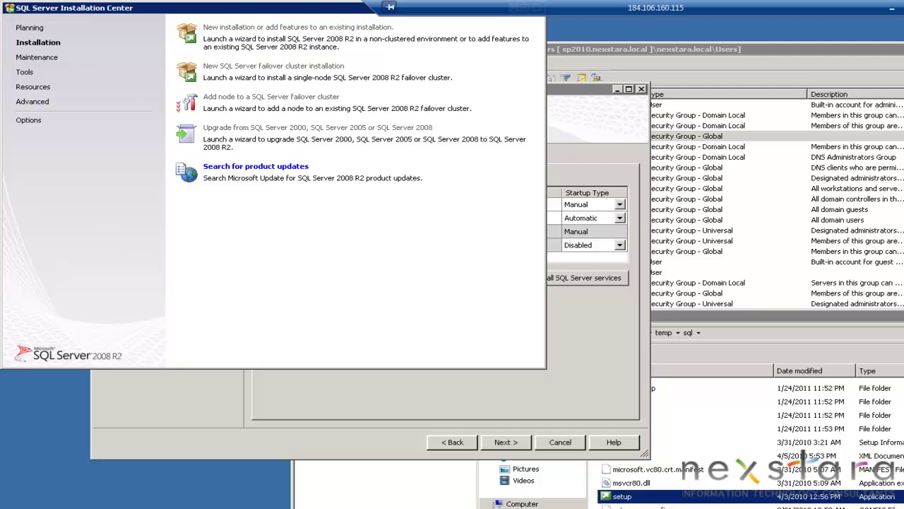
key(alt+Tab)
key(alt+Tab)
right_click(385, 229)
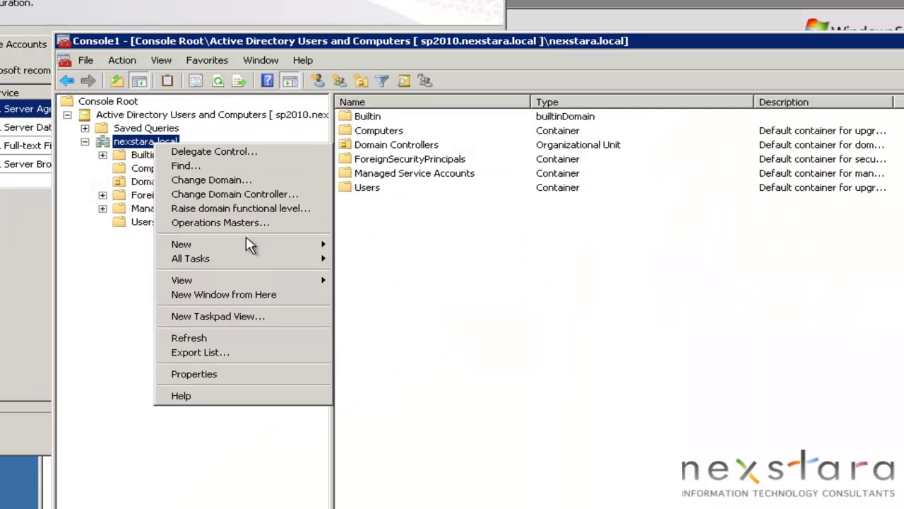
mouse_move(459, 305)
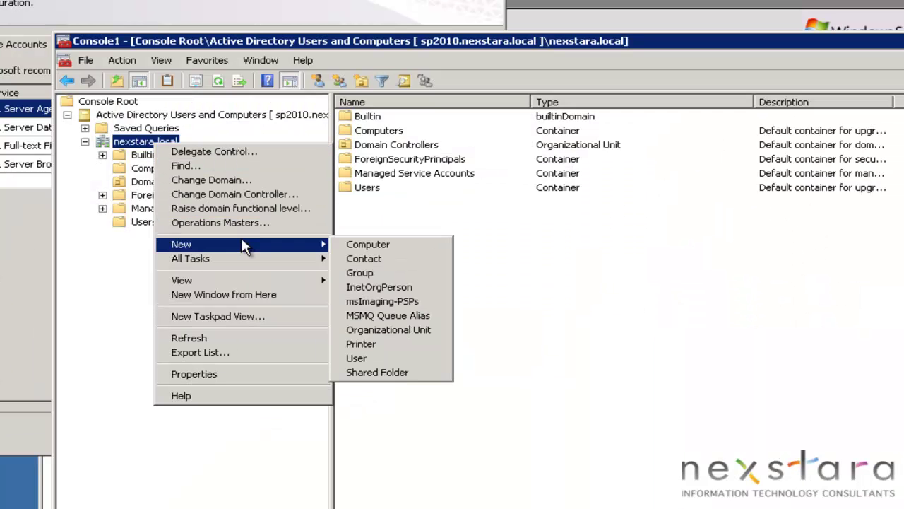
click(402, 330)
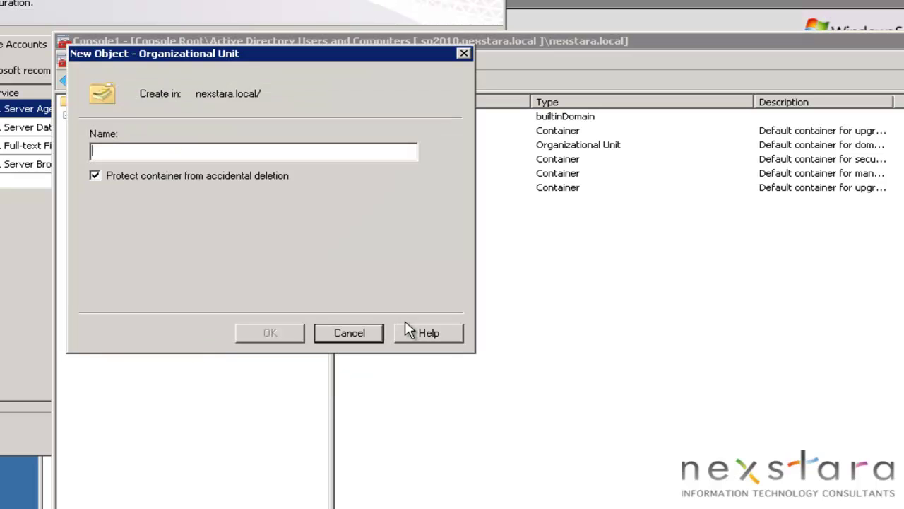
text(Services Accounts)
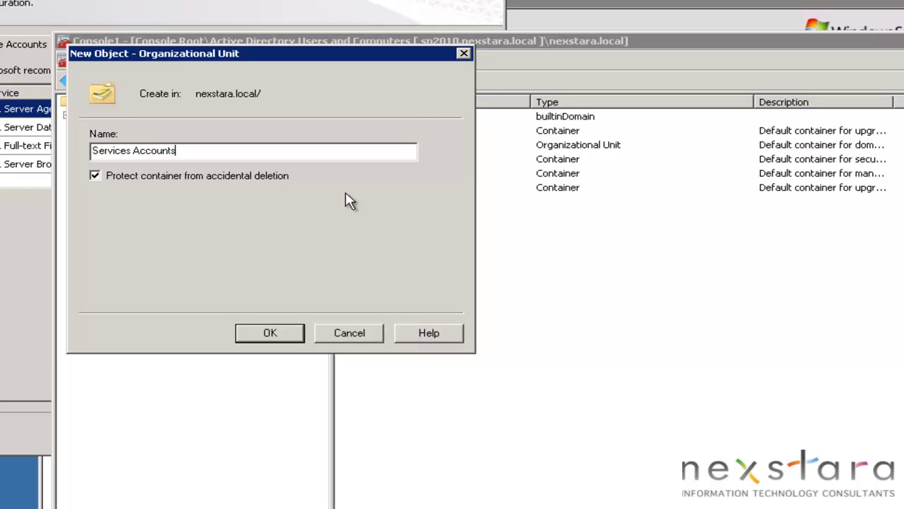
click(228, 176)
click(282, 334)
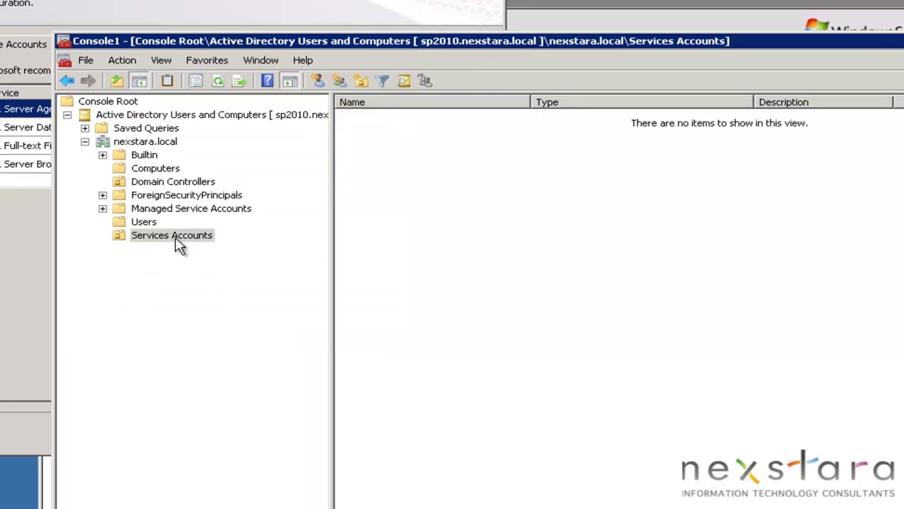
right_click(177, 239)
Arrange the setup and console windows side by side and begin a new user in Services Accounts
click(401, 30)
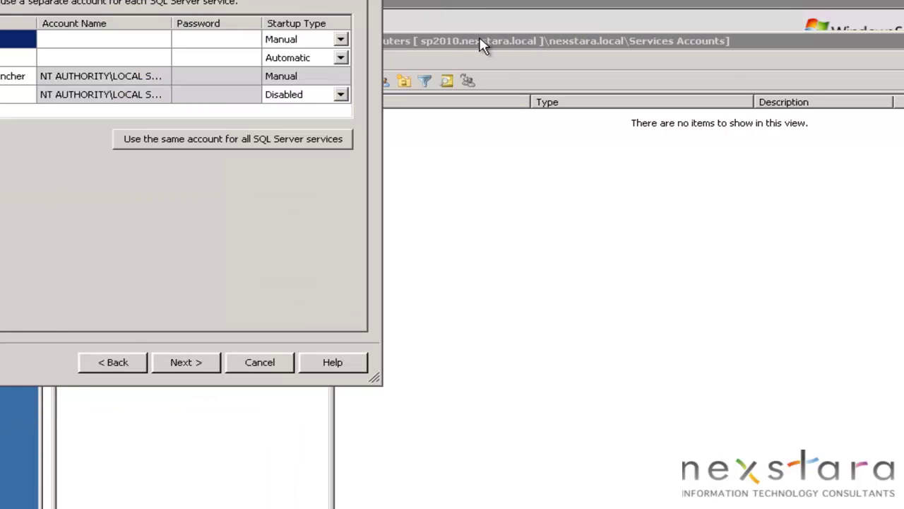
drag(484, 43, 491, 192)
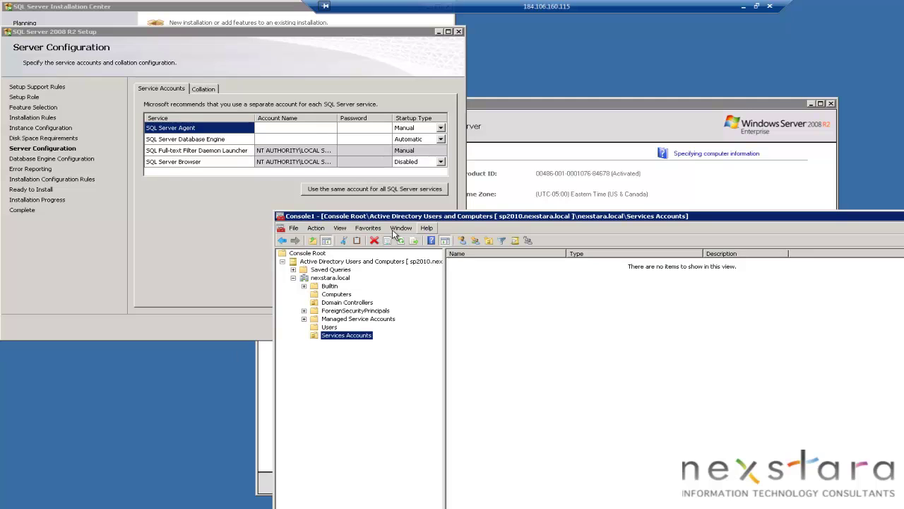
right_click(355, 340)
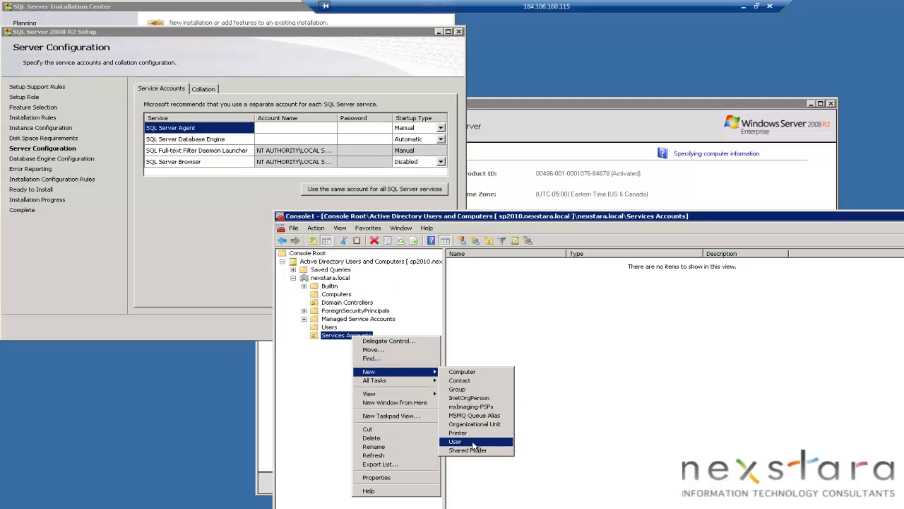
click(455, 441)
drag(413, 222, 538, 287)
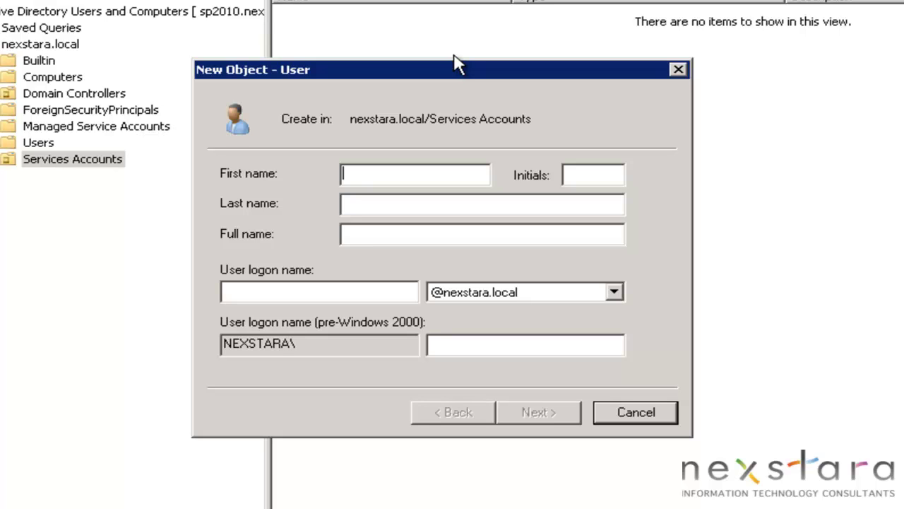
Enter first name 'SQL Server', last name 'Agent' and logon name '_sqlAgent'
text(SQL Serve)
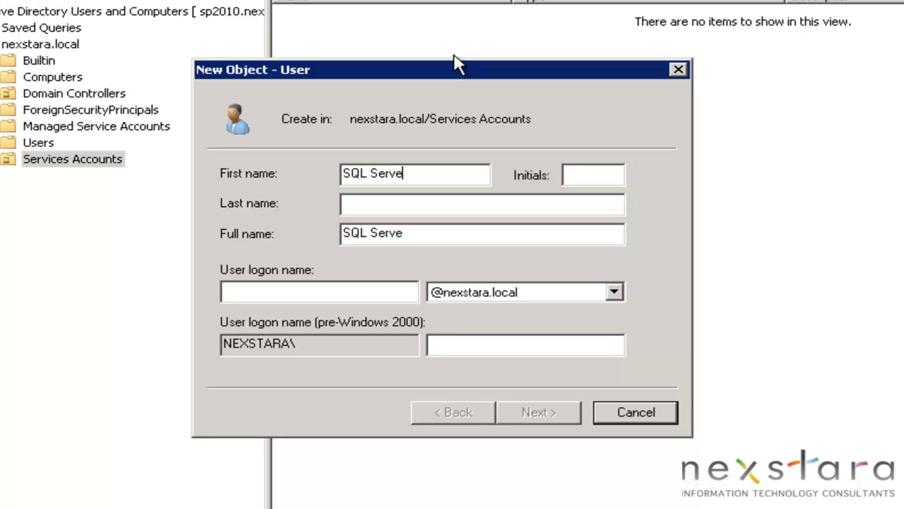
text(r)
key(Tab)
text(g)
key(BackSpace)
text(Agent)
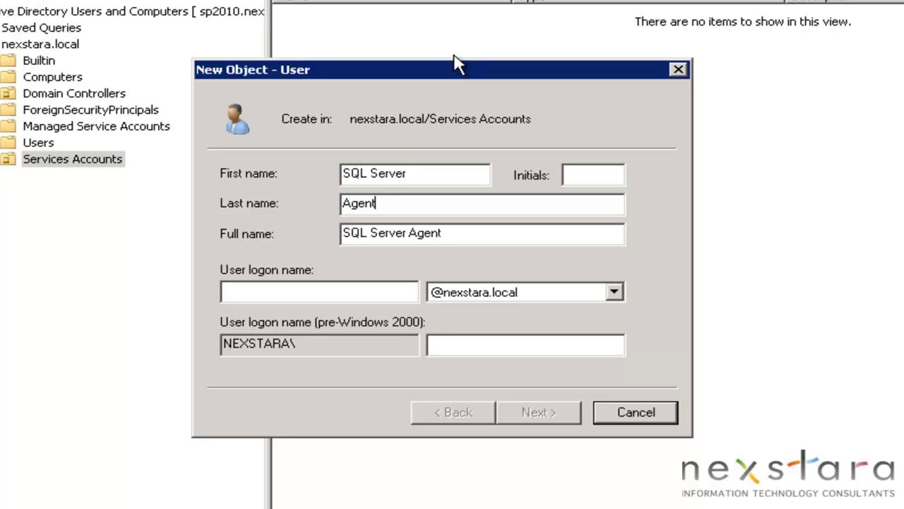
key(Tab)
key(Tab)
text(_sql)
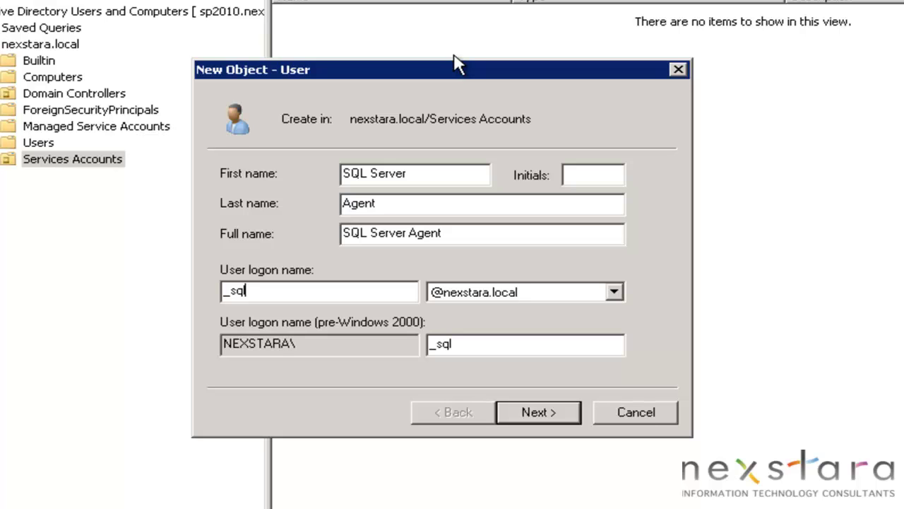
text(Agent)
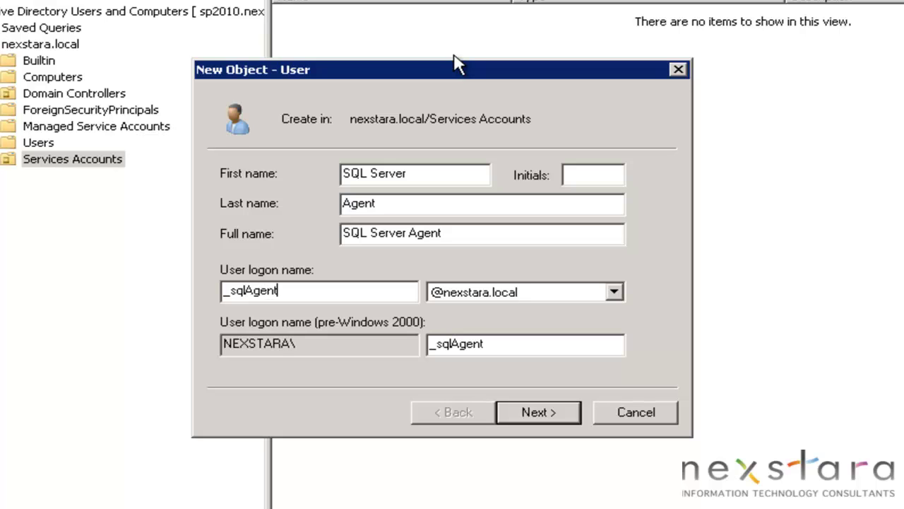
Make the password never expire and not require a change at next logon
click(544, 416)
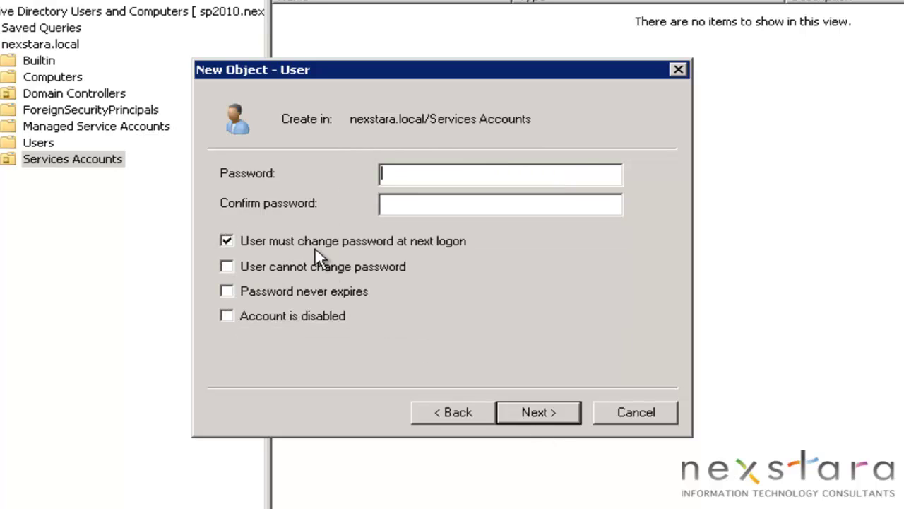
click(321, 244)
click(313, 291)
click(545, 415)
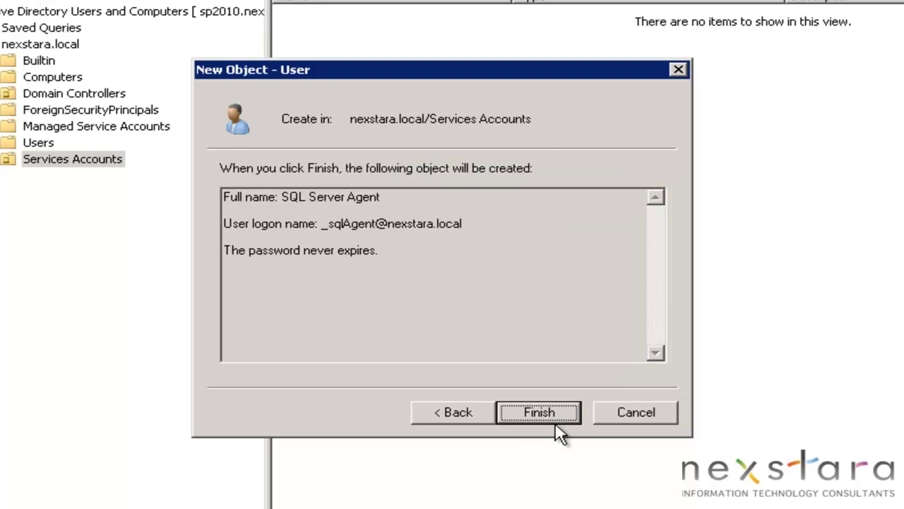
Finish the SQL Server Agent user and begin another new user in Services Accounts
click(561, 414)
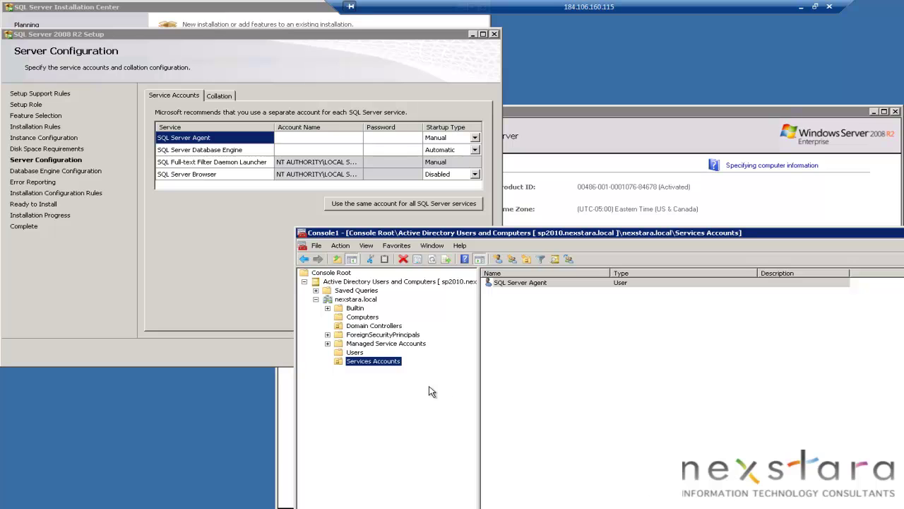
right_click(383, 363)
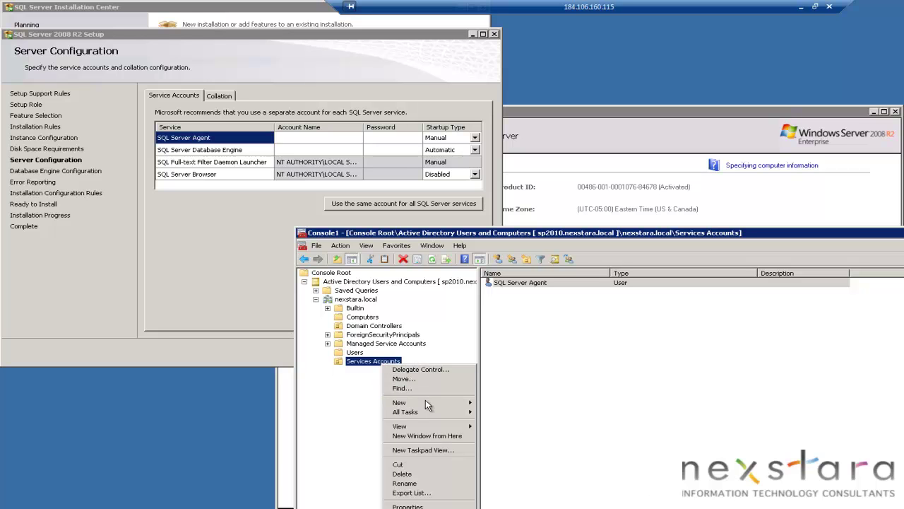
mouse_move(474, 402)
click(494, 477)
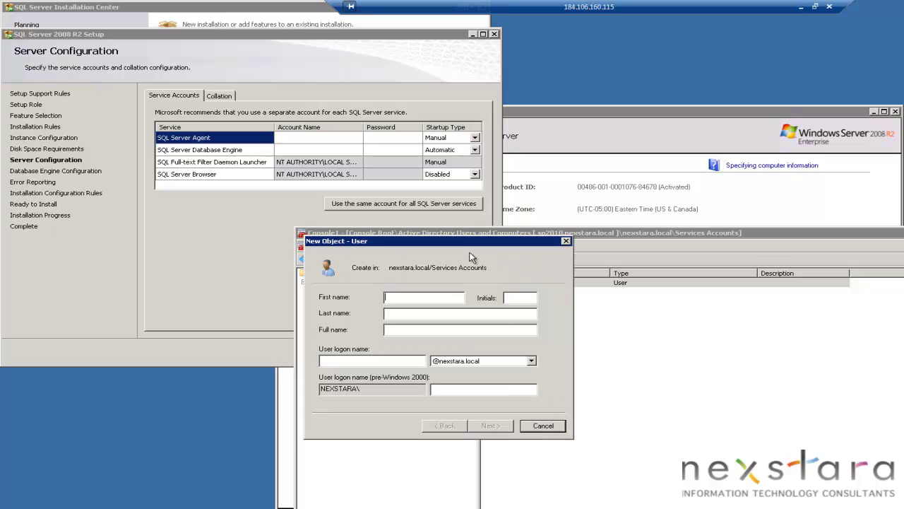
drag(497, 240, 684, 386)
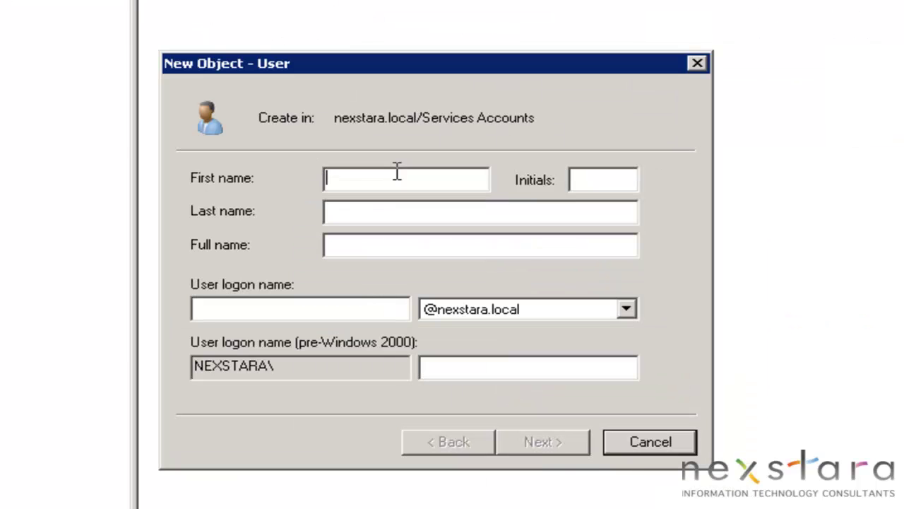
Enter first name 'SQL Server', last name 'Database Engine' and logon name '_sqlEngine'
text(SQL Server)
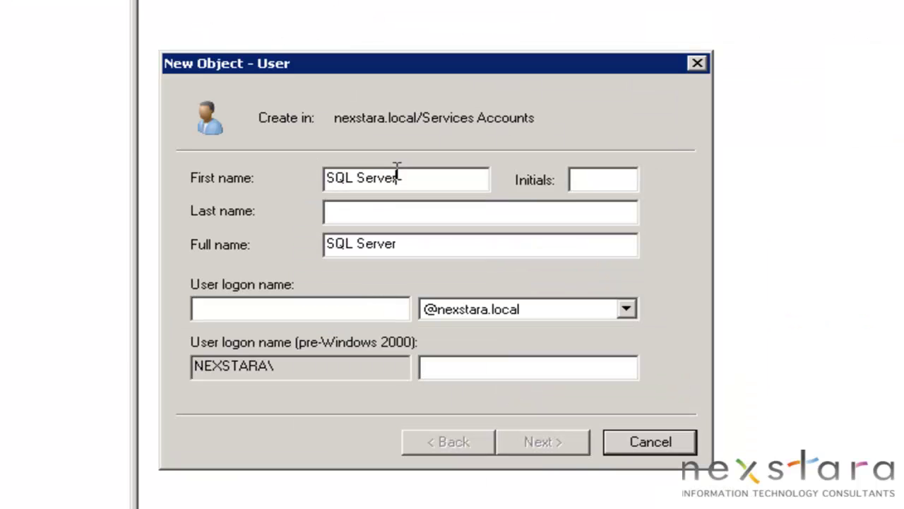
key(Tab)
text(D)
key(BackSpace)
key(Tab)
text(Database Engine)
key(Tab)
key(Tab)
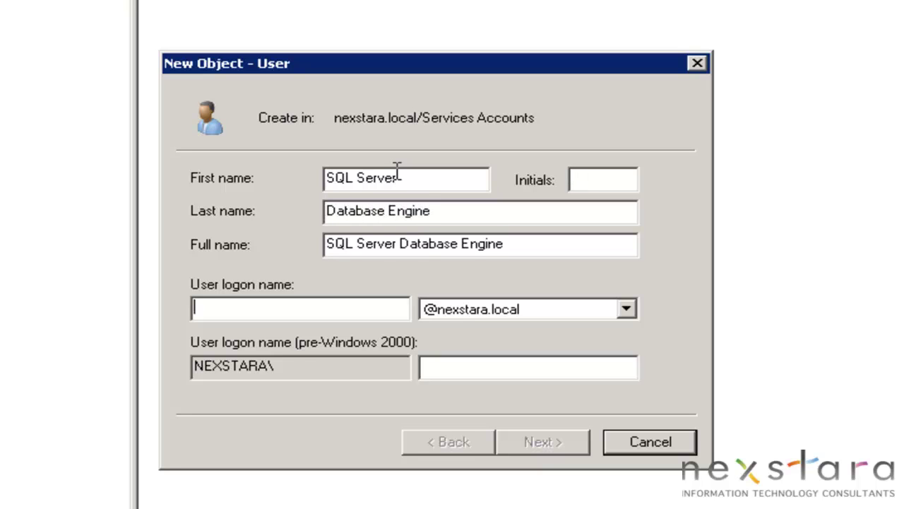
text(_sql)
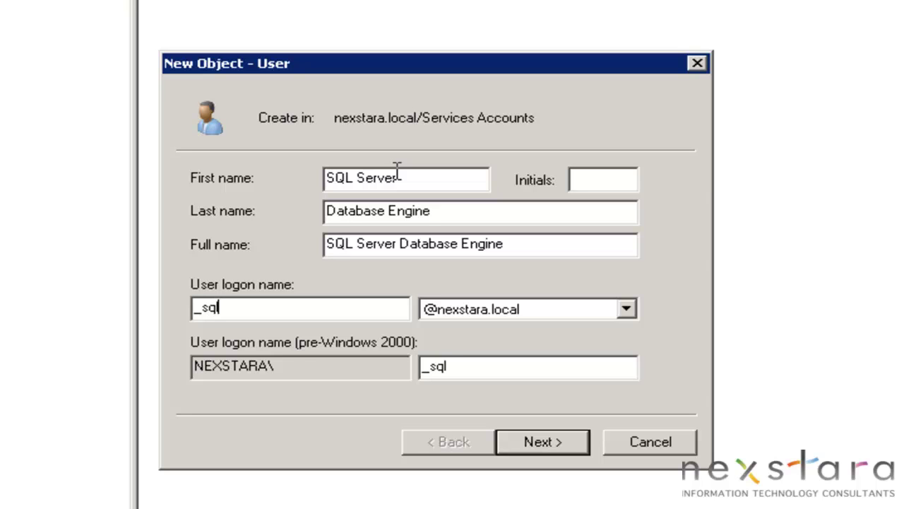
text(Engine)
key(Tab)
key(Tab)
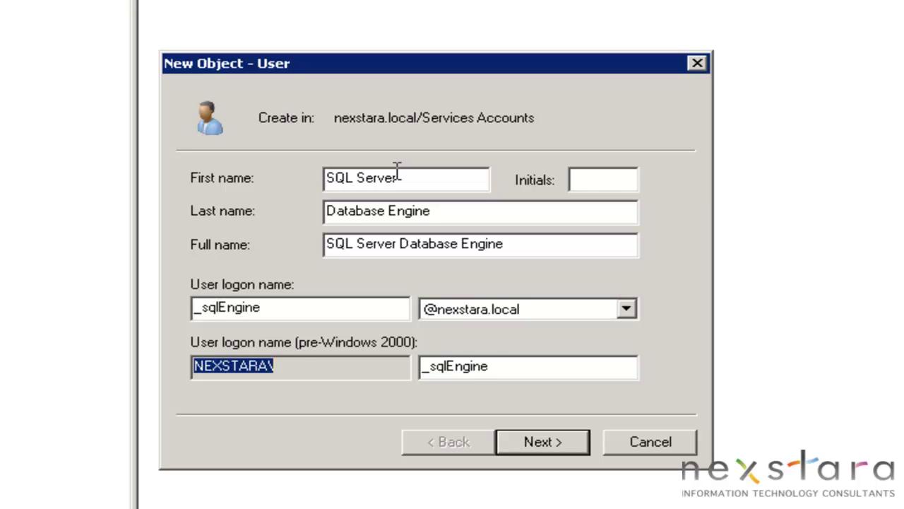
key(Tab)
key(Tab)
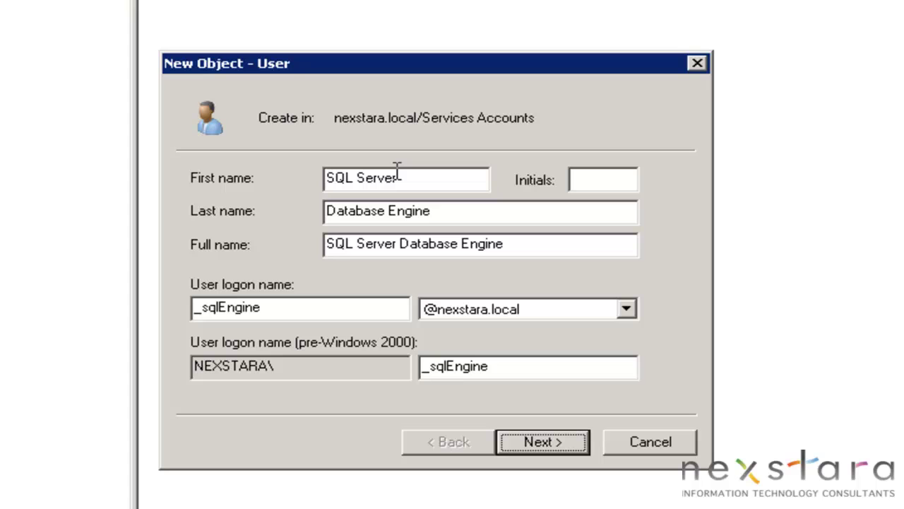
Set the _sqlEngine password options so the password never expires
key(Return)
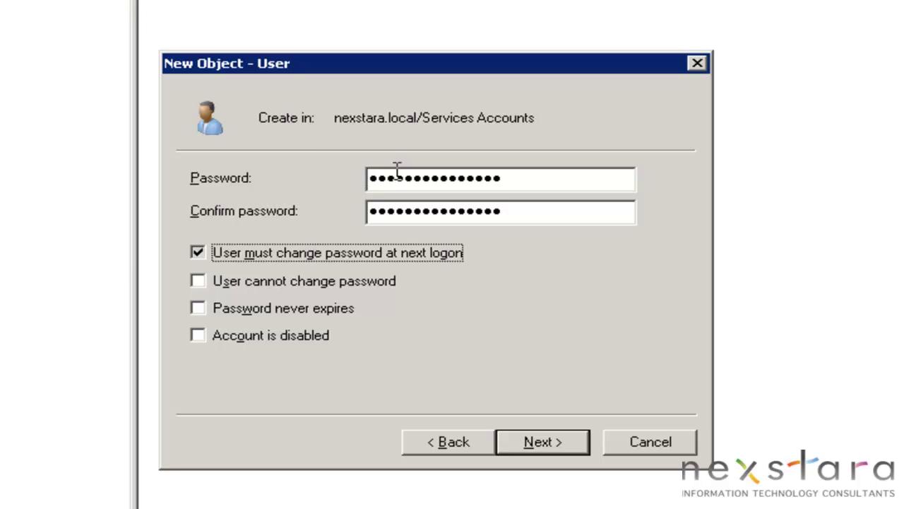
key(space)
click(347, 311)
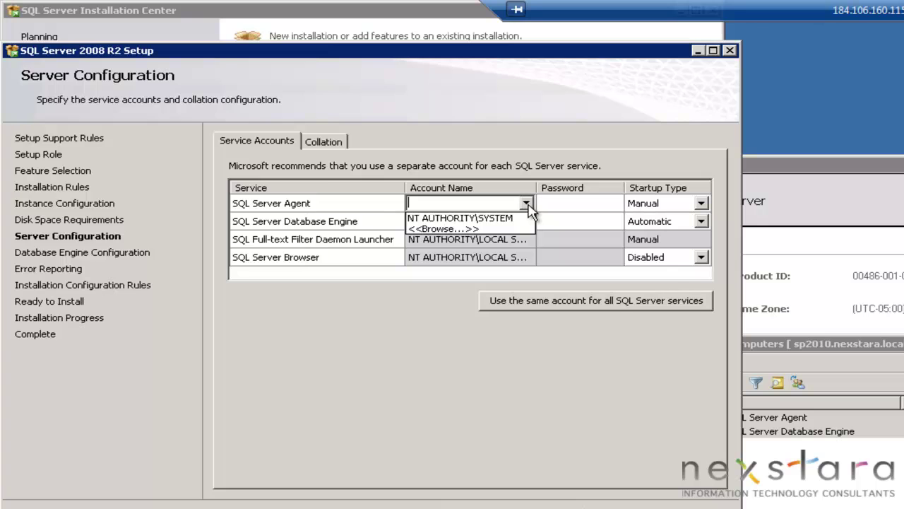
Assign NEXSTARA\_sqlAgent to the SQL Server Agent service and enter its password
click(488, 229)
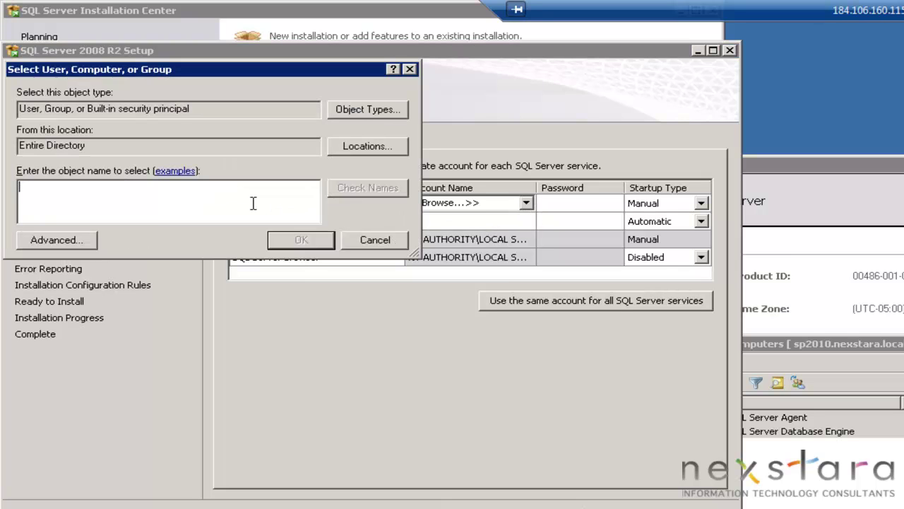
text(sqla)
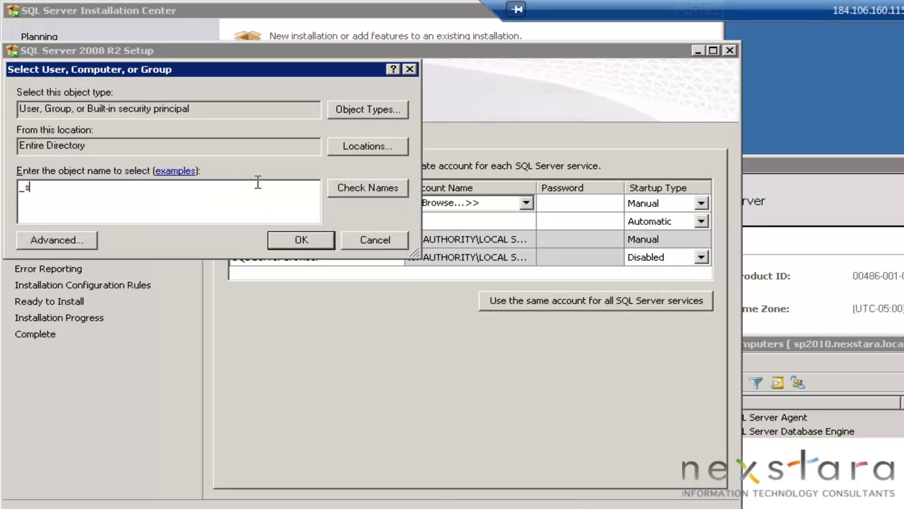
key(Return)
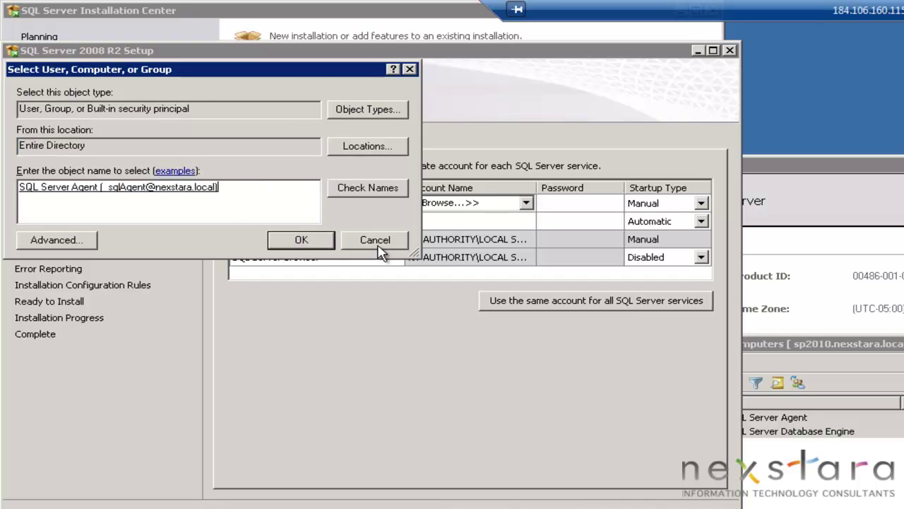
click(313, 237)
click(551, 203)
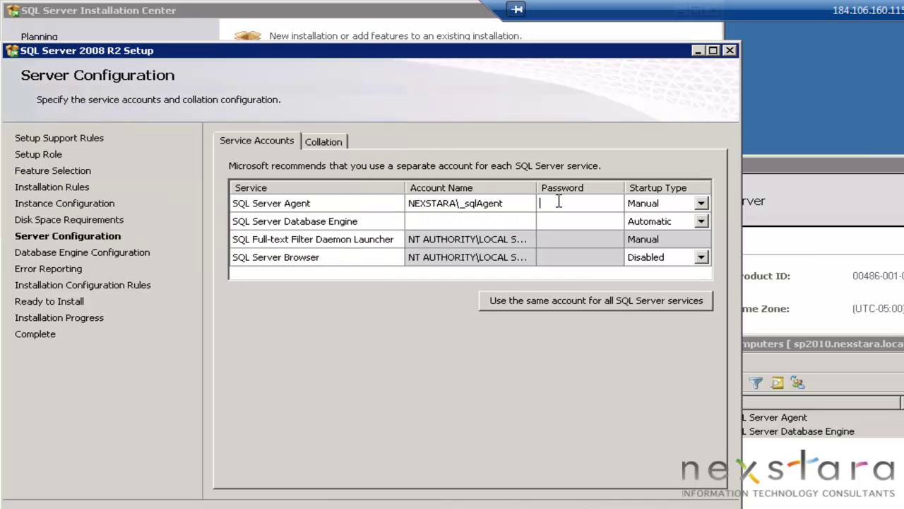
text(Password1)
Assign NEXSTARA\_sqlEngine to the Database Engine service, enter its password, and continue
click(526, 222)
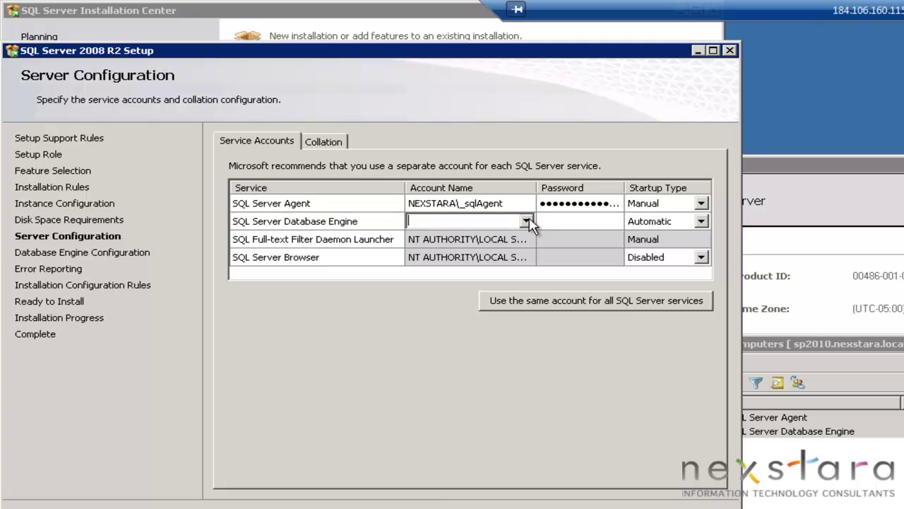
click(526, 223)
click(472, 258)
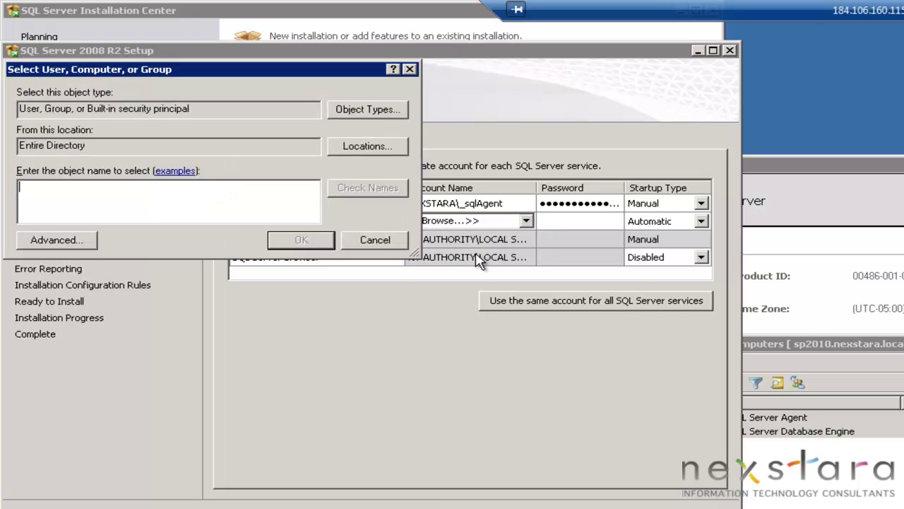
text(_sql)
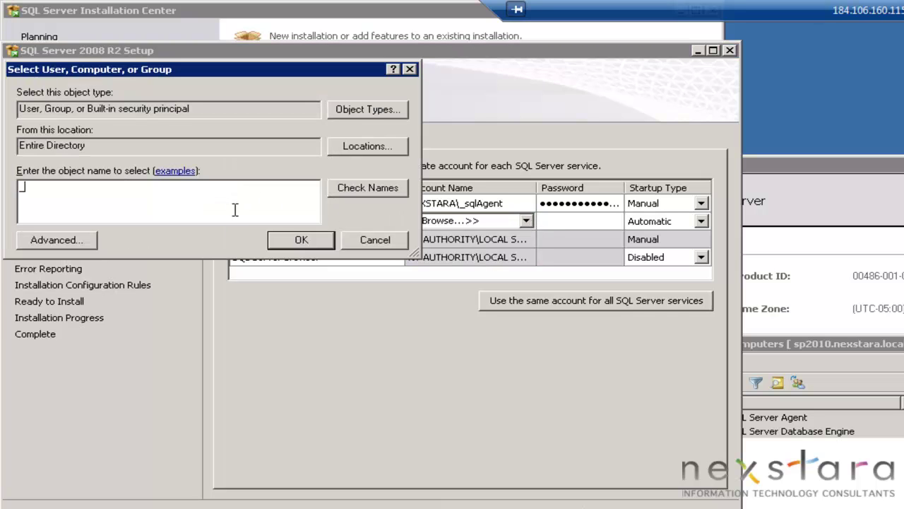
key(alt+k)
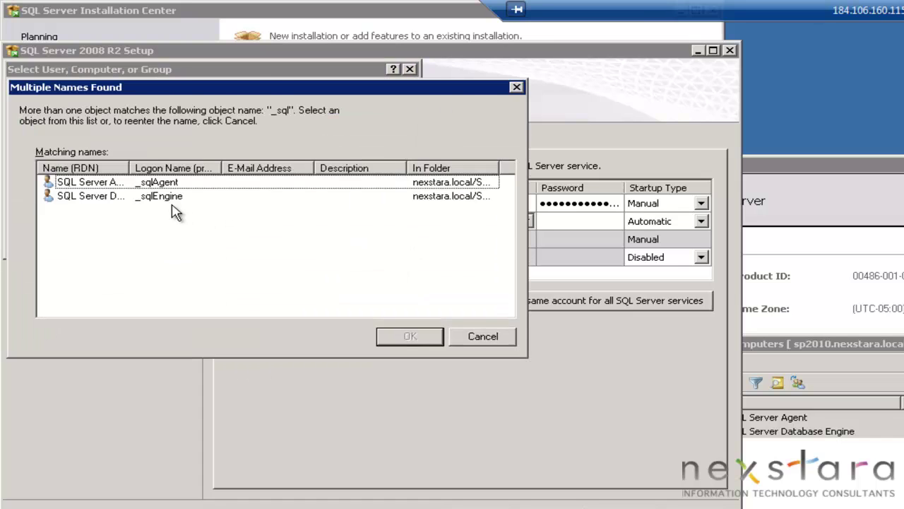
double_click(163, 196)
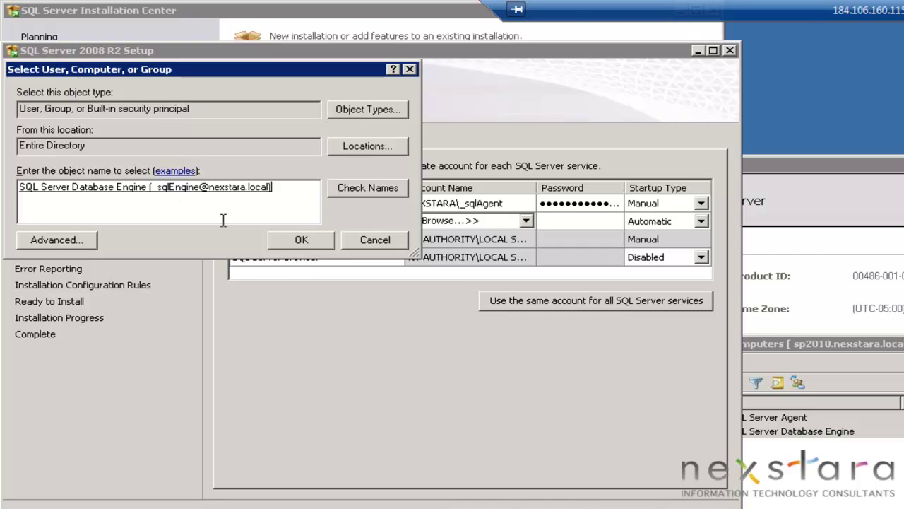
click(302, 242)
click(578, 221)
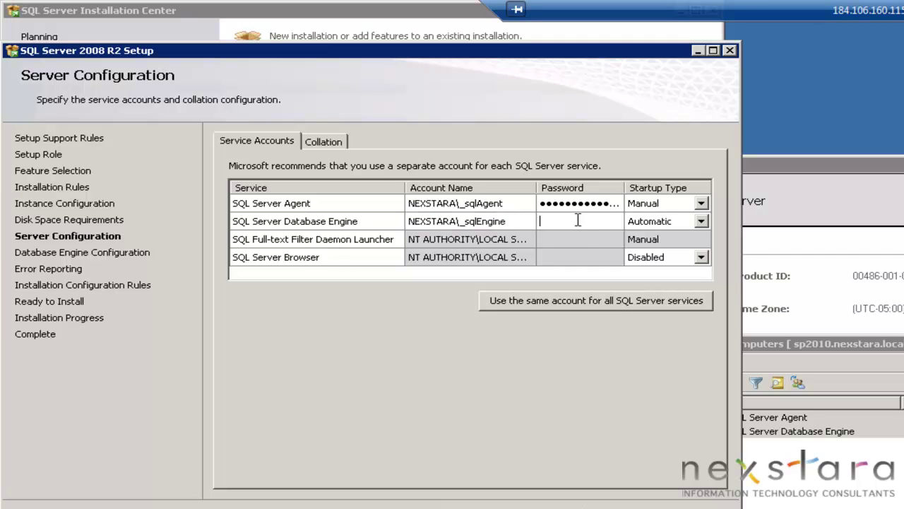
text(••••••••••••)
click(565, 508)
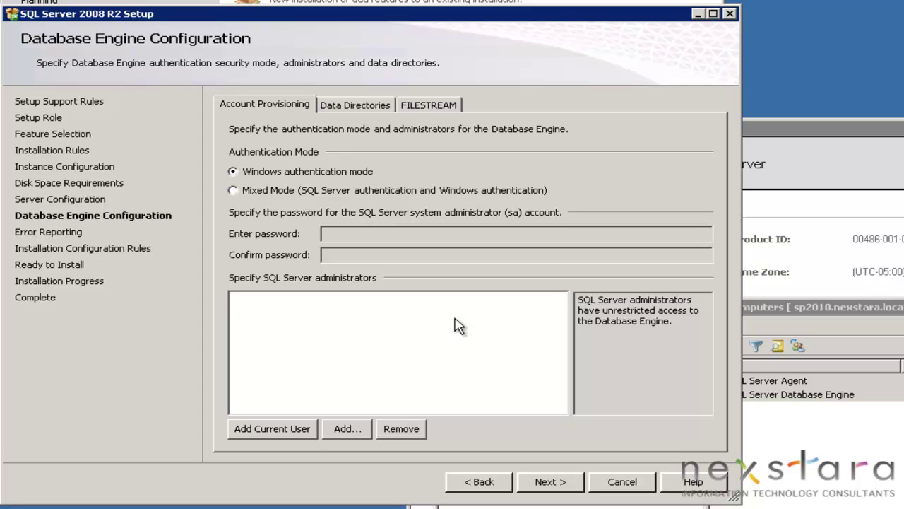
Add the current administrator and the Database Administrators group as SQL Server administrators
click(308, 435)
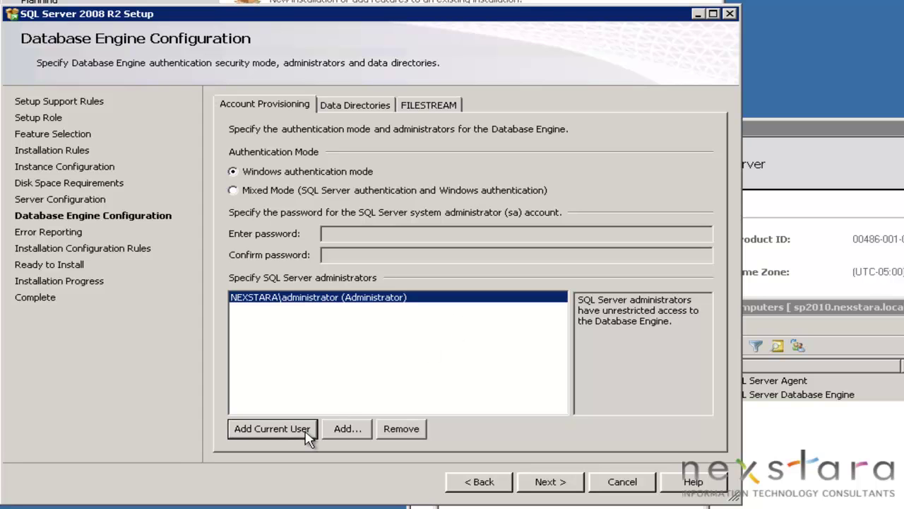
click(345, 430)
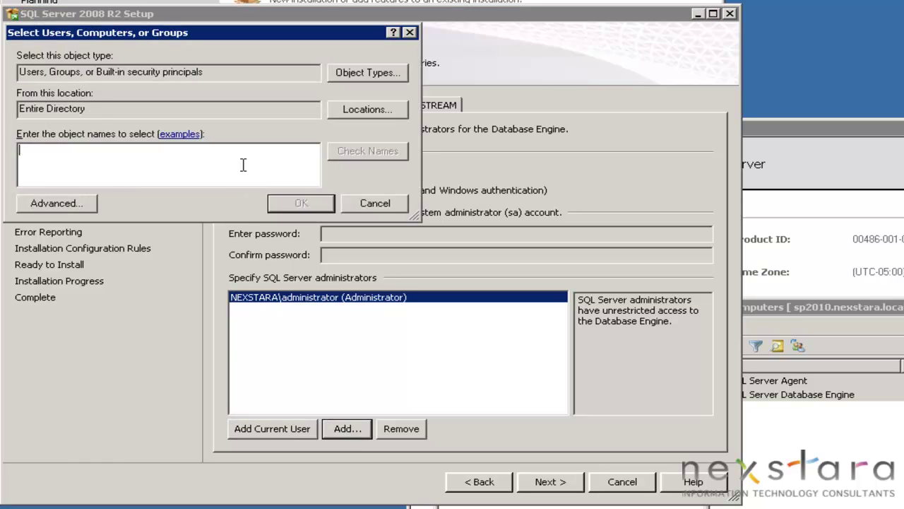
text(database ad)
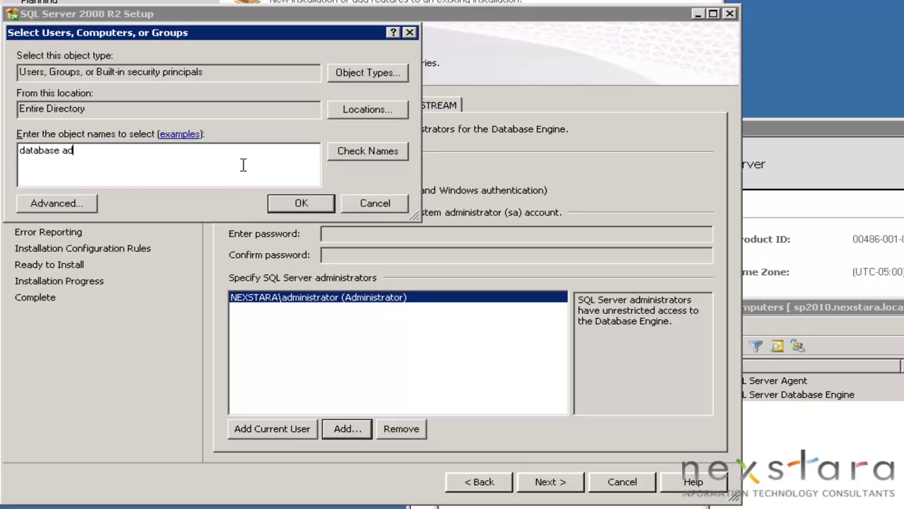
text(min)
key(Return)
click(306, 204)
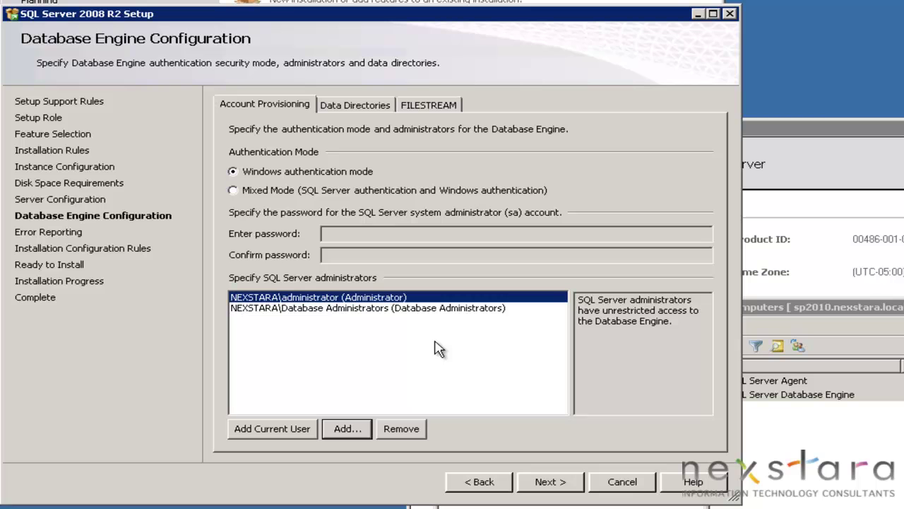
click(565, 485)
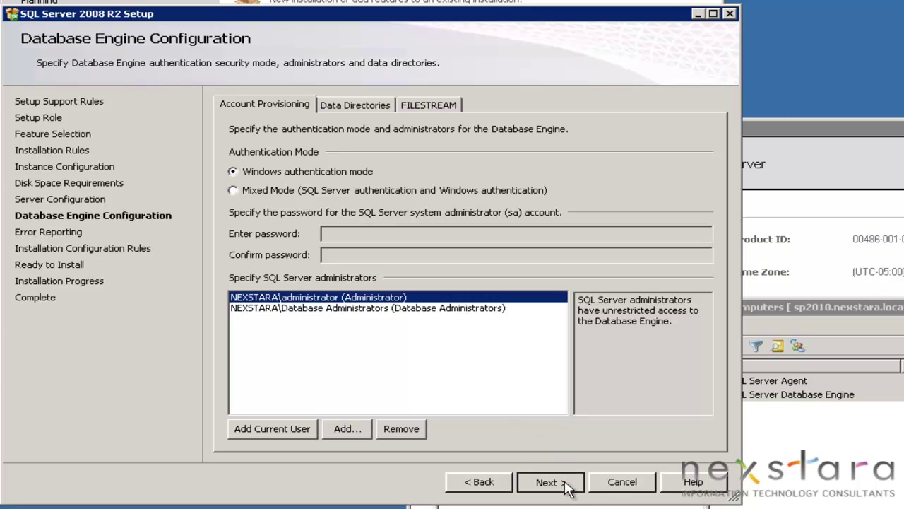
Continue past Error Reporting and configuration rules, install SQL Server, and reach the Complete page
click(565, 484)
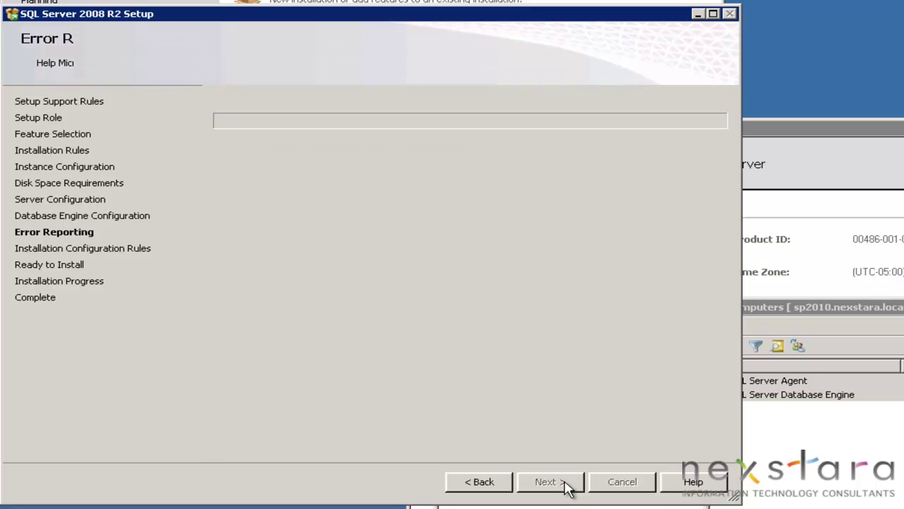
click(565, 484)
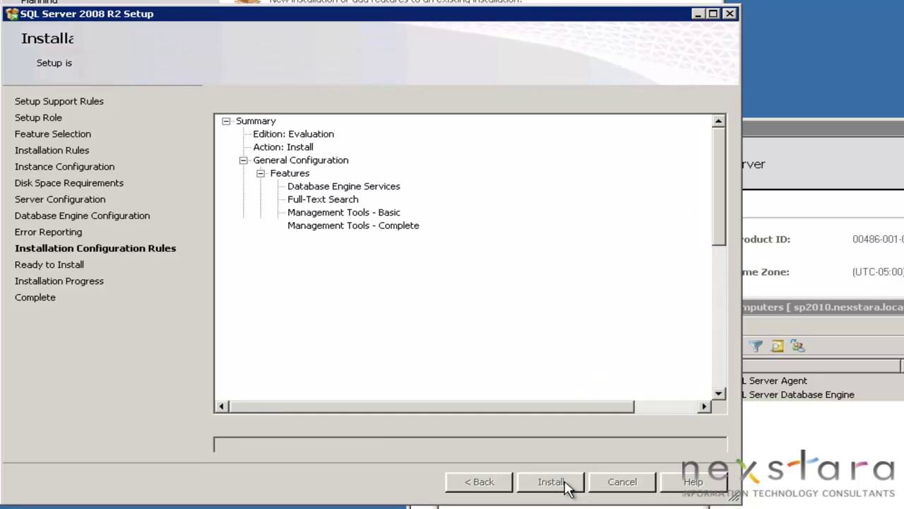
click(551, 482)
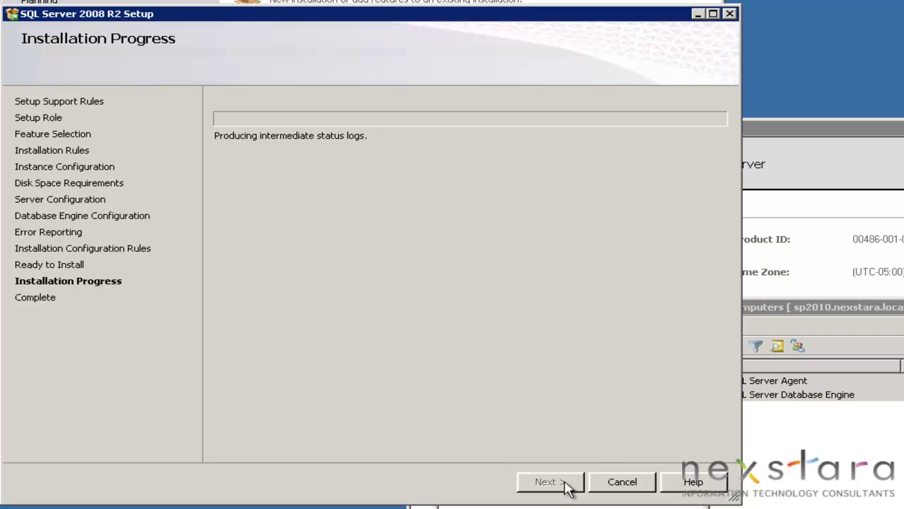
click(551, 481)
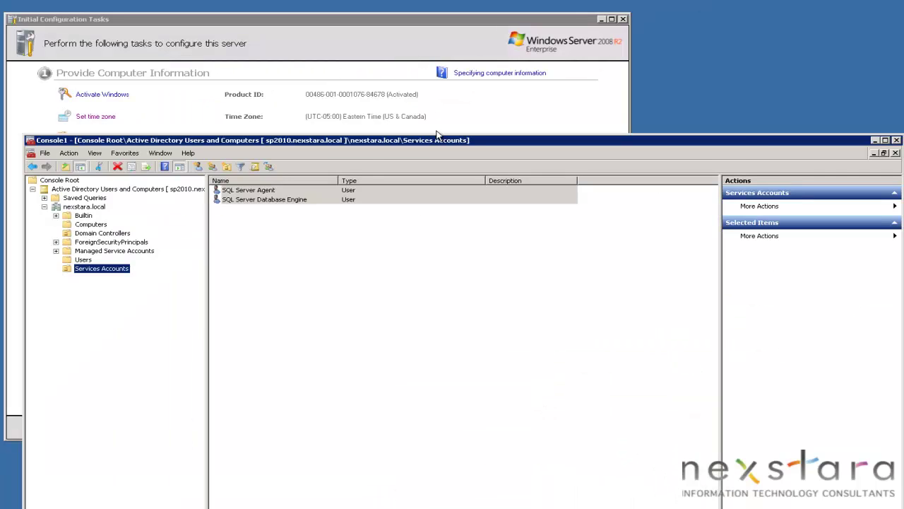
Close the console without saving and the sql folder window, then start Windows Update
key(alt+F4)
click(344, 398)
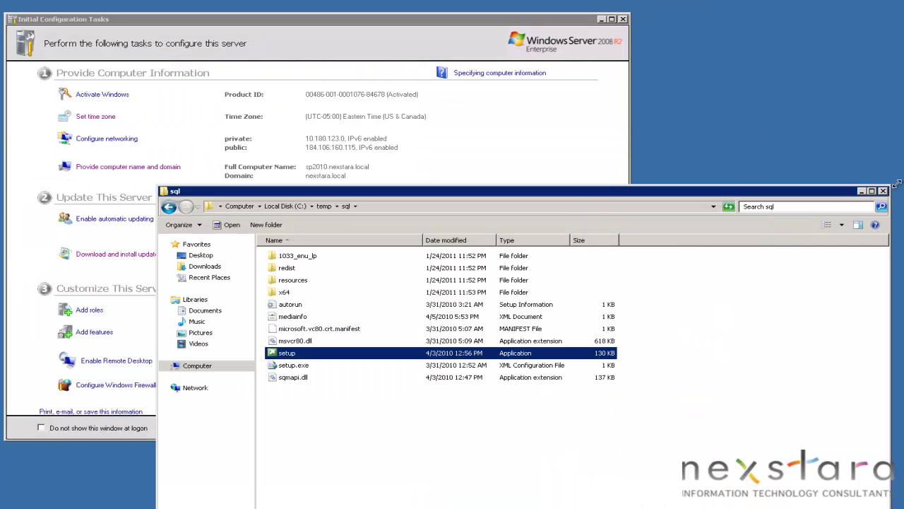
click(883, 191)
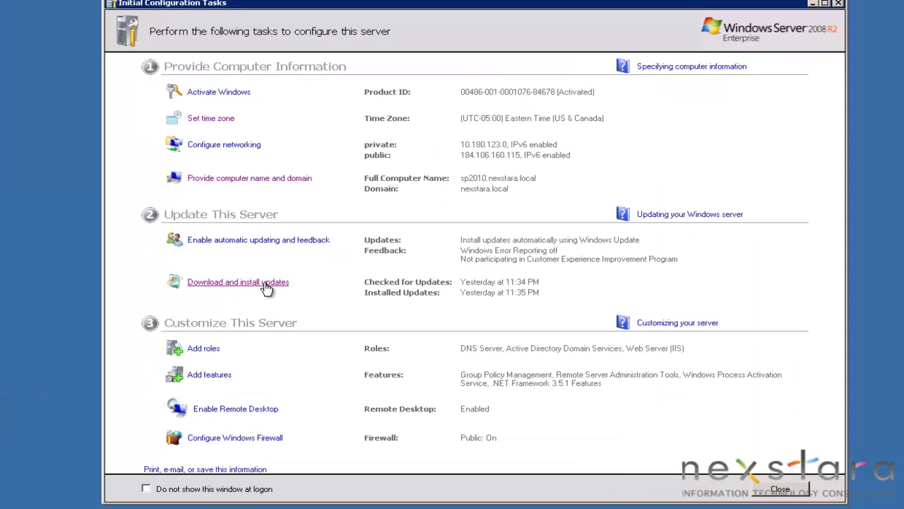
click(265, 283)
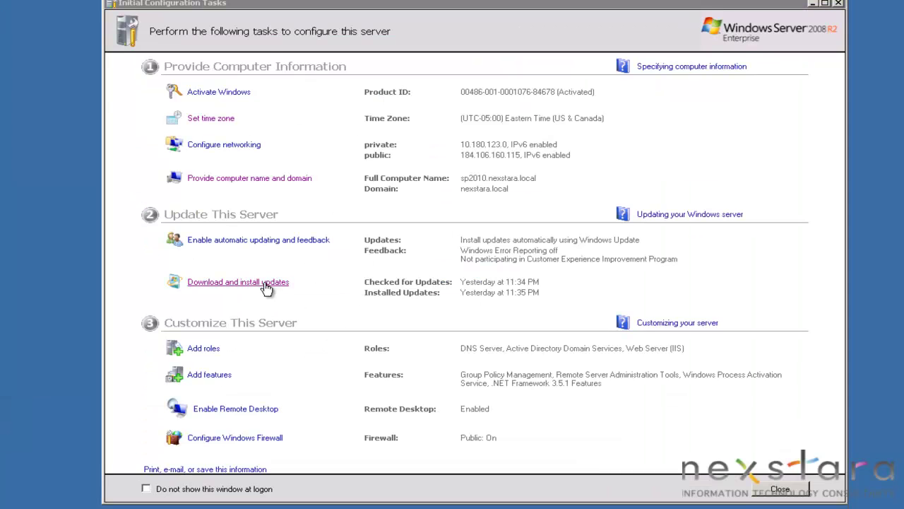